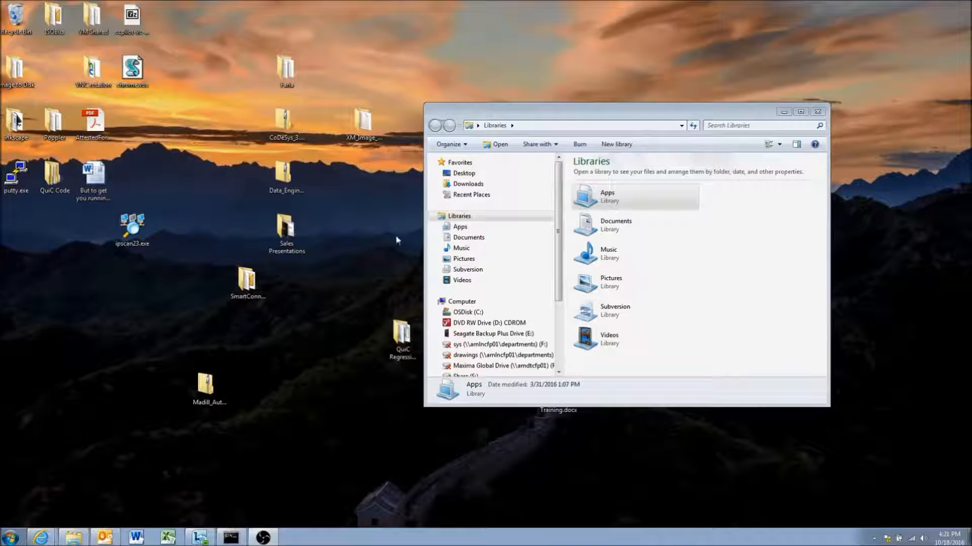
Step: Launch PuTTY and open an SSH connection to 192.168.0.26 on port 22
click(107, 118)
double_click(26, 183)
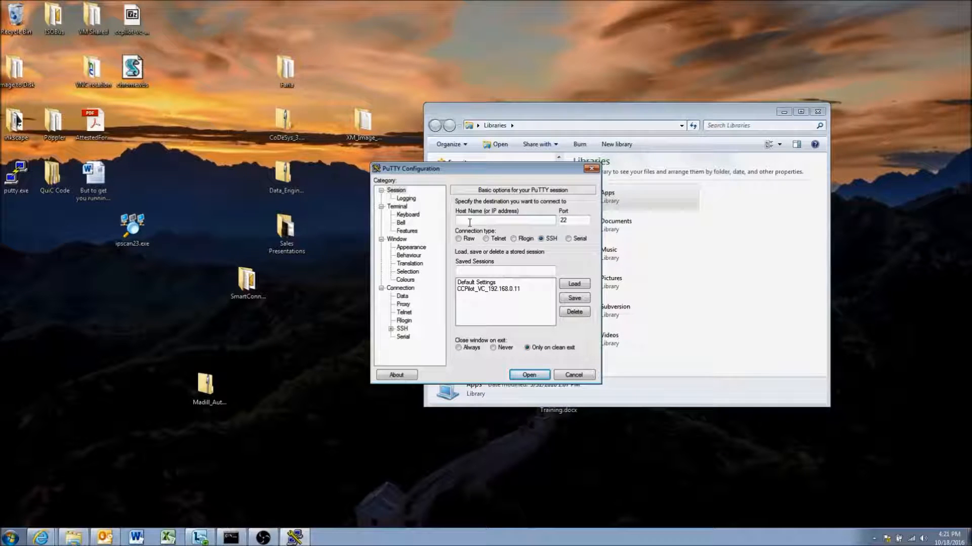
text(19)
text(2.169/8)
text(8.)
text(0)
text(.26)
drag(506, 220, 455, 217)
click(492, 221)
click(586, 220)
click(529, 375)
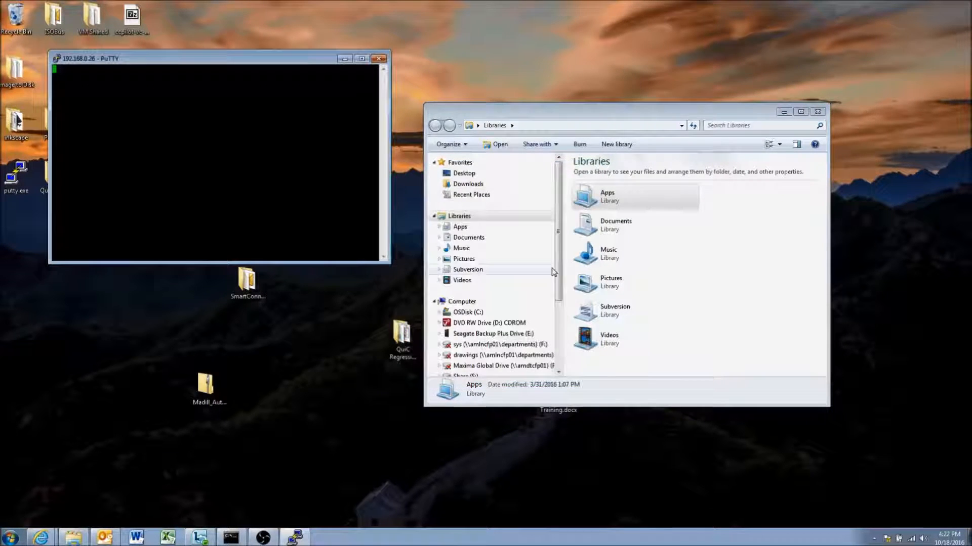
Step: Log in to the SSH session as root with the account password
drag(97, 59, 193, 101)
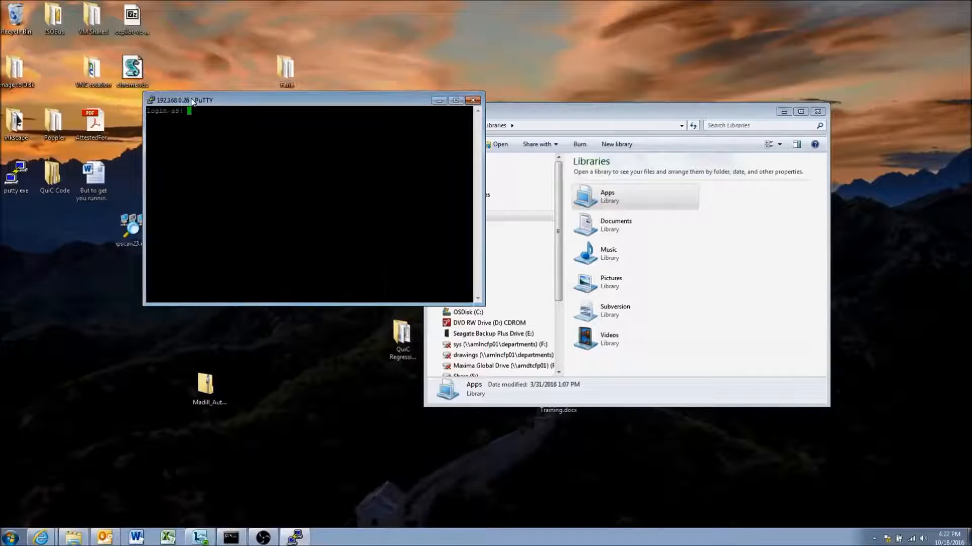
text(root)
key(Return)
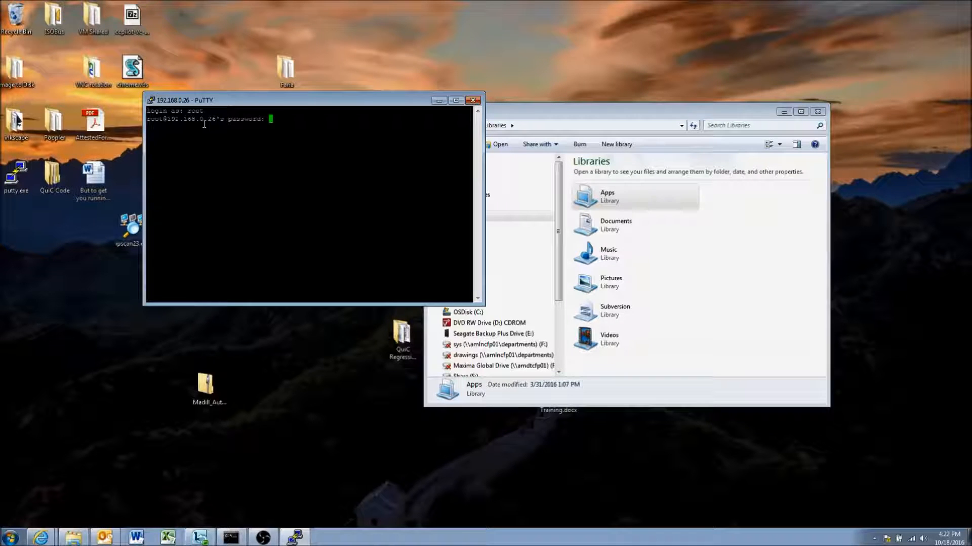
key(Return)
Step: Change to the /opt directory, list its contents, and move the terminal window aside
text(cd /opt)
key(Return)
text(ls)
key(Return)
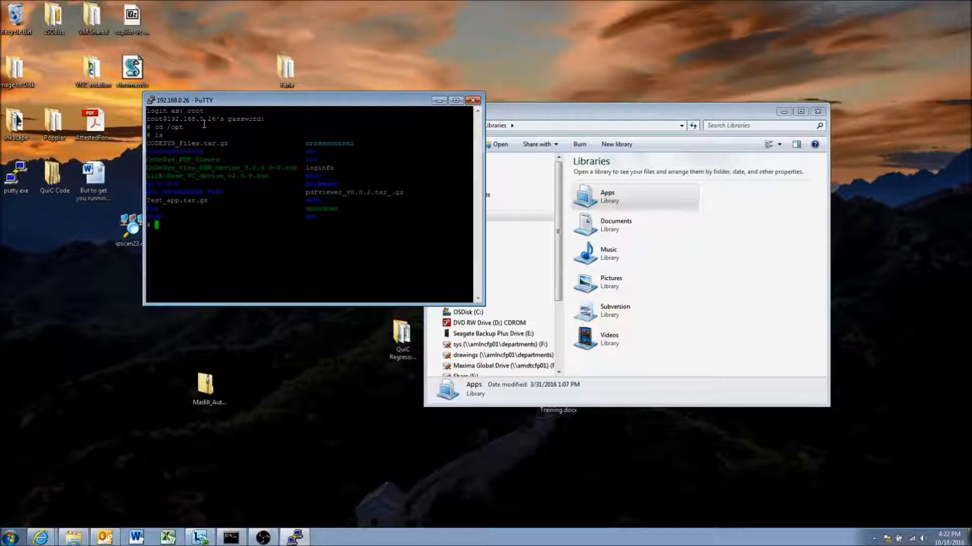
drag(221, 104, 574, 72)
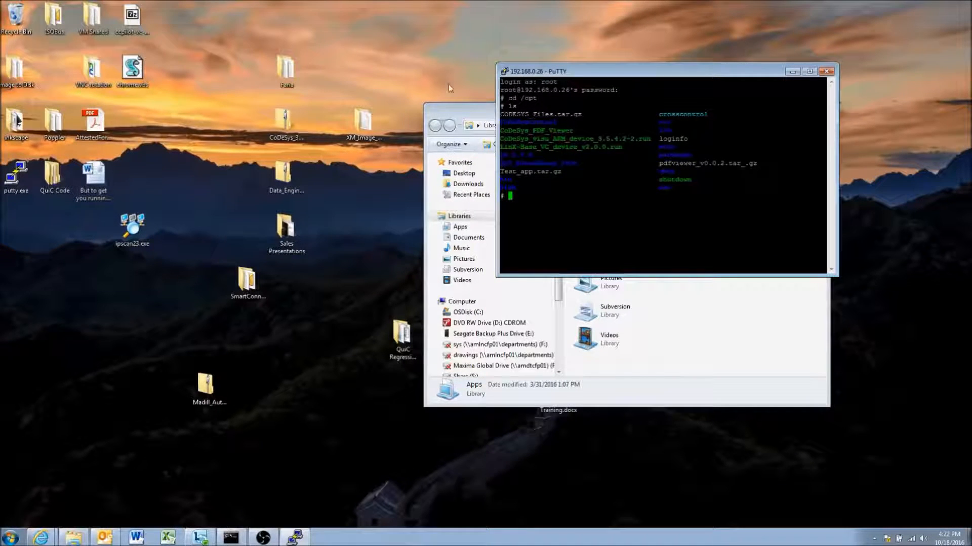
Step: Switch to Internet Explorer and search the web for FileZilla in a new tab
click(42, 537)
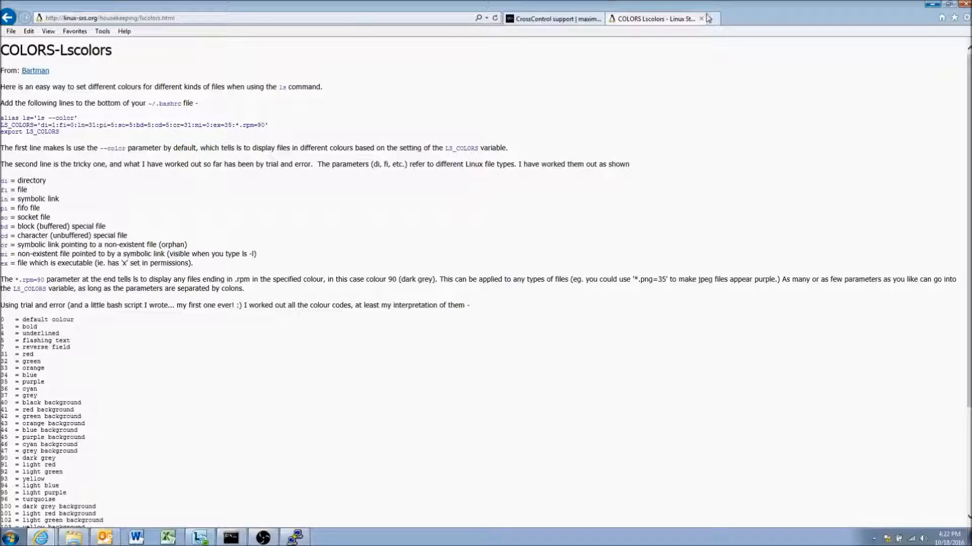
click(712, 18)
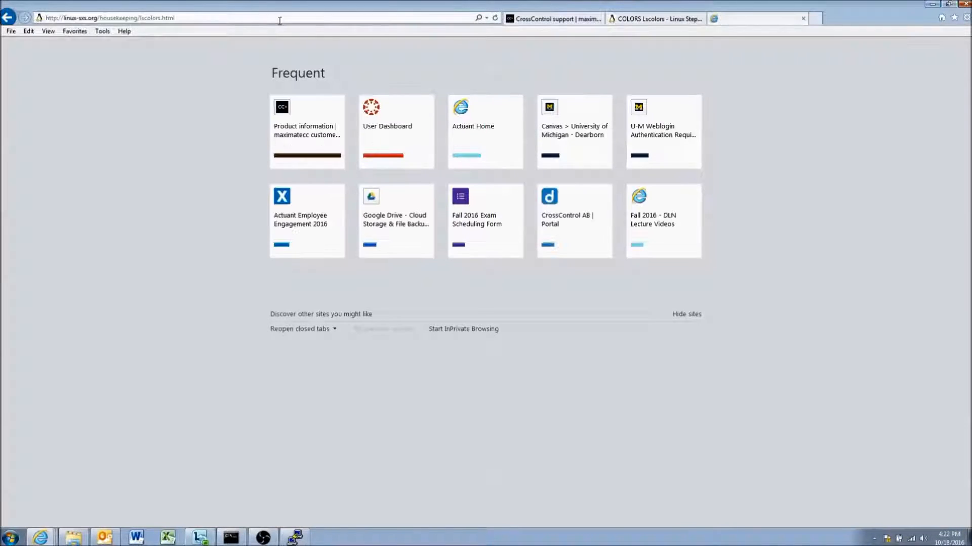
text(f)
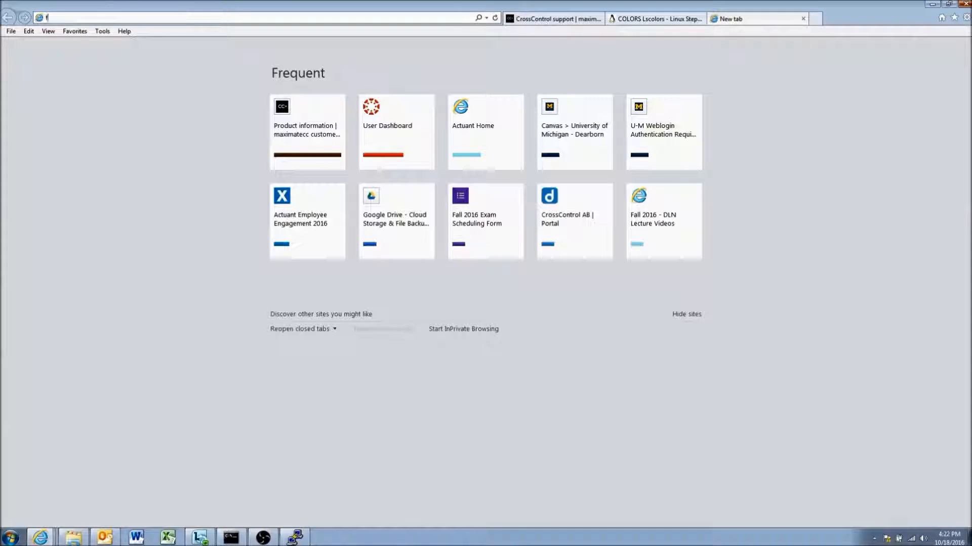
text(ilzezilla)
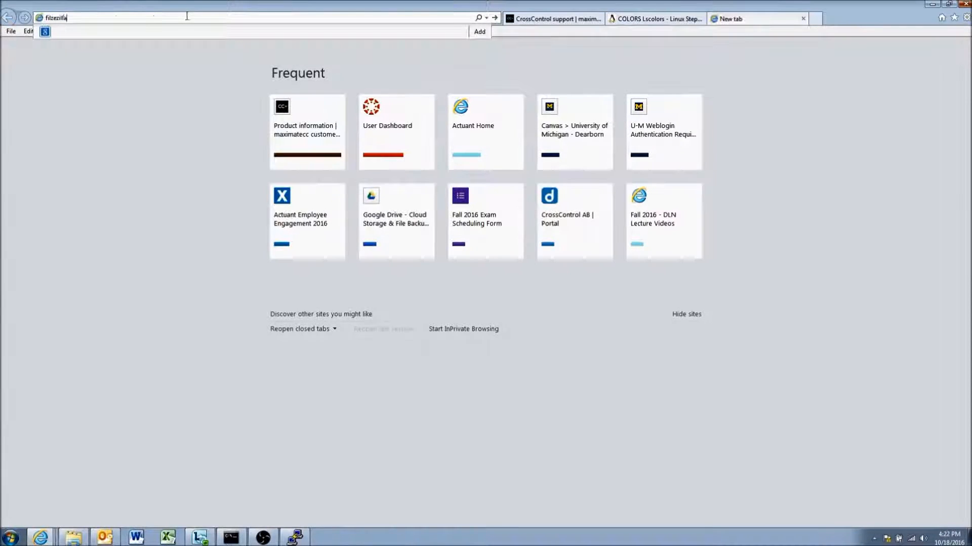
key(Return)
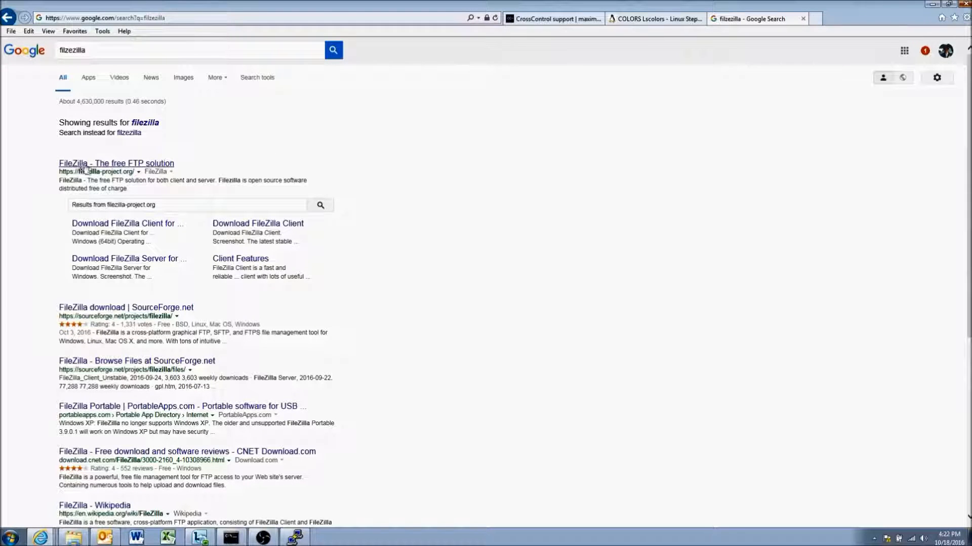
Step: Go to the FileZilla project site and view the Windows (64bit) download page for FileZilla Client
click(117, 166)
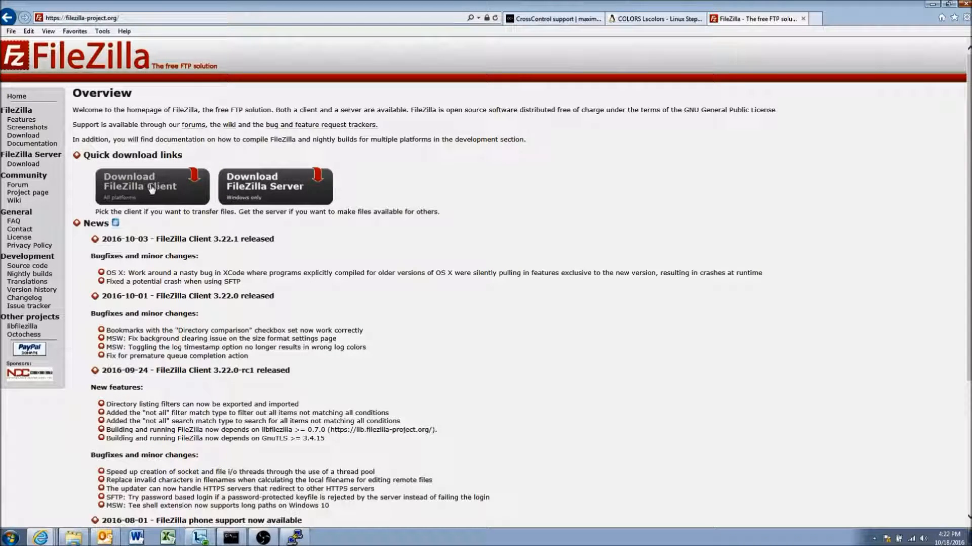
click(131, 190)
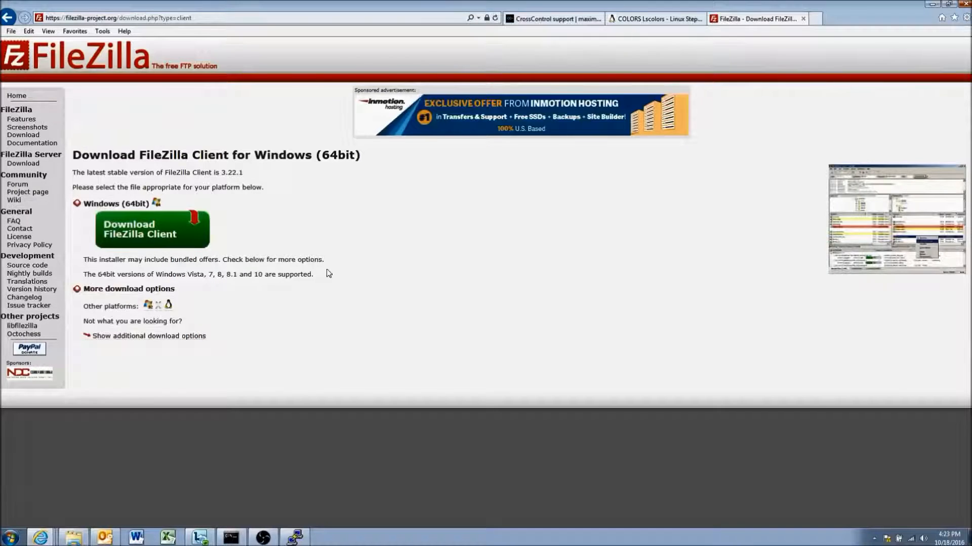
drag(84, 204, 159, 206)
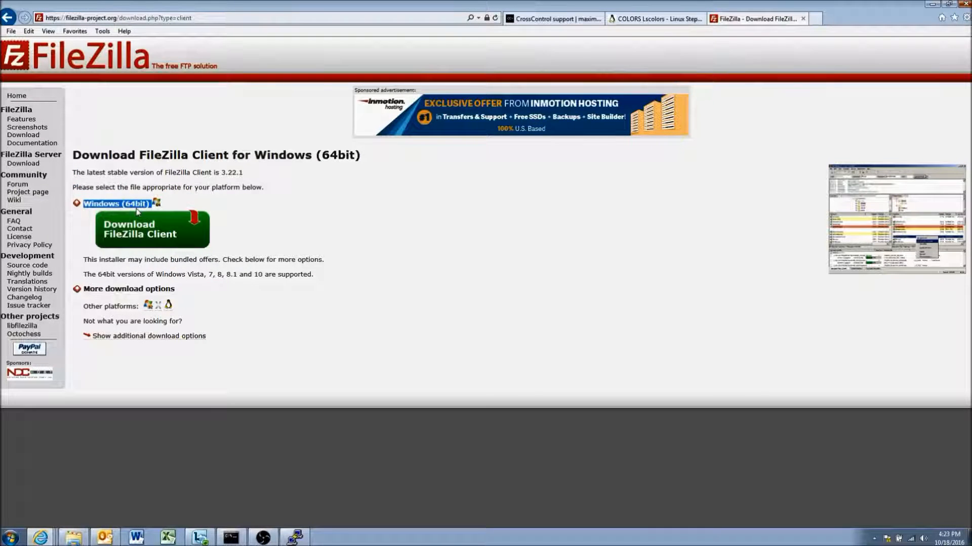
click(133, 206)
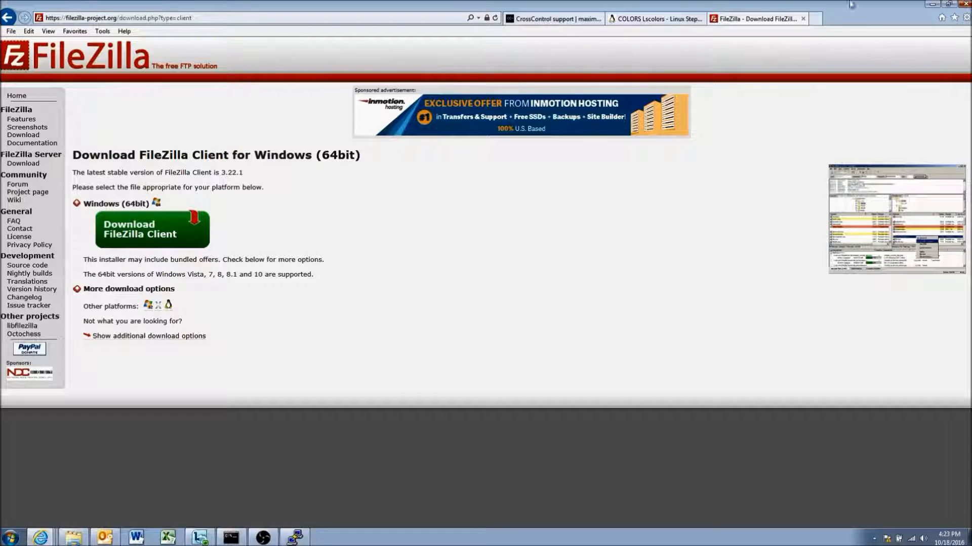
Step: Minimize the browser and launch FileZilla from the installed FileZilla FTP Client programs
click(933, 6)
click(12, 538)
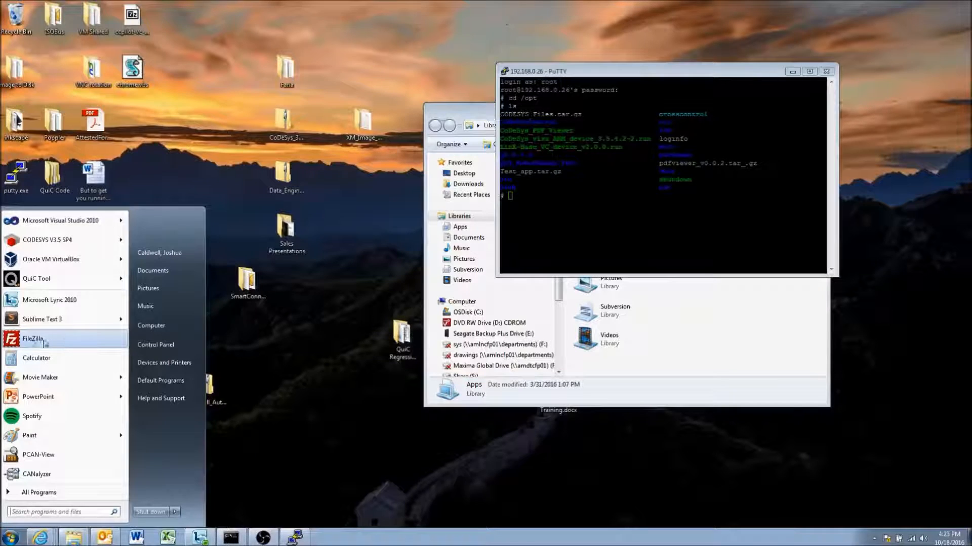
click(32, 493)
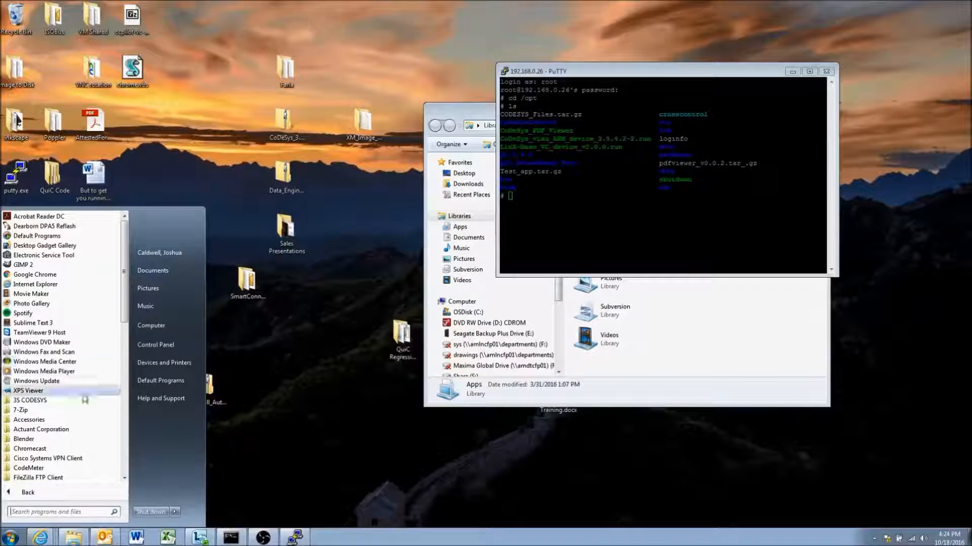
scroll(75, 374, down, 5)
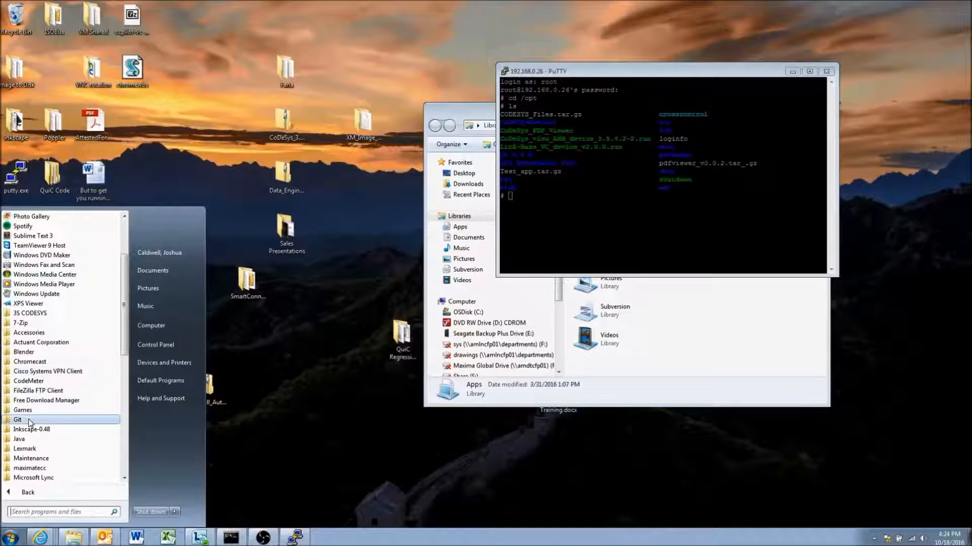
click(23, 392)
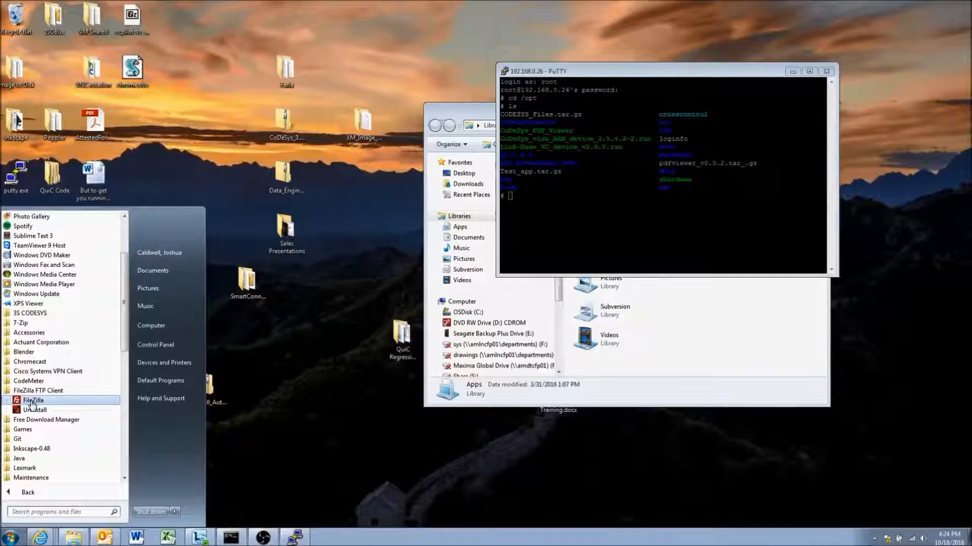
click(31, 401)
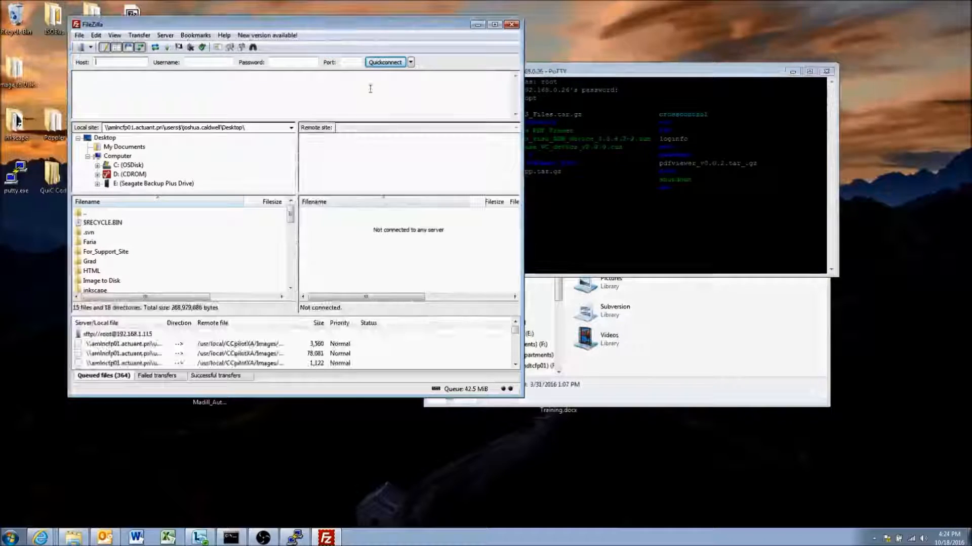
Step: Enlarge the FileZilla window and arrange it side by side with the PuTTY terminal
drag(521, 394, 598, 514)
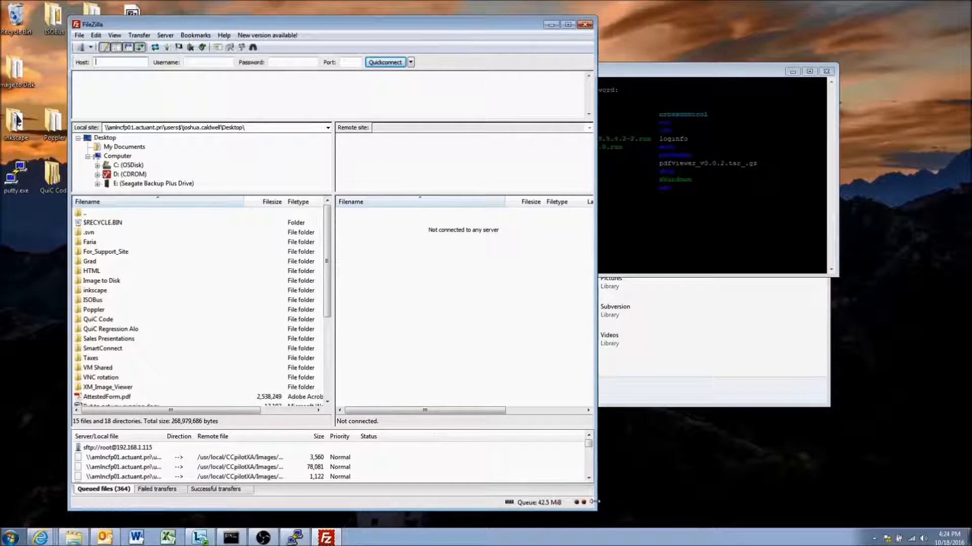
drag(349, 21, 297, 12)
drag(599, 71, 647, 56)
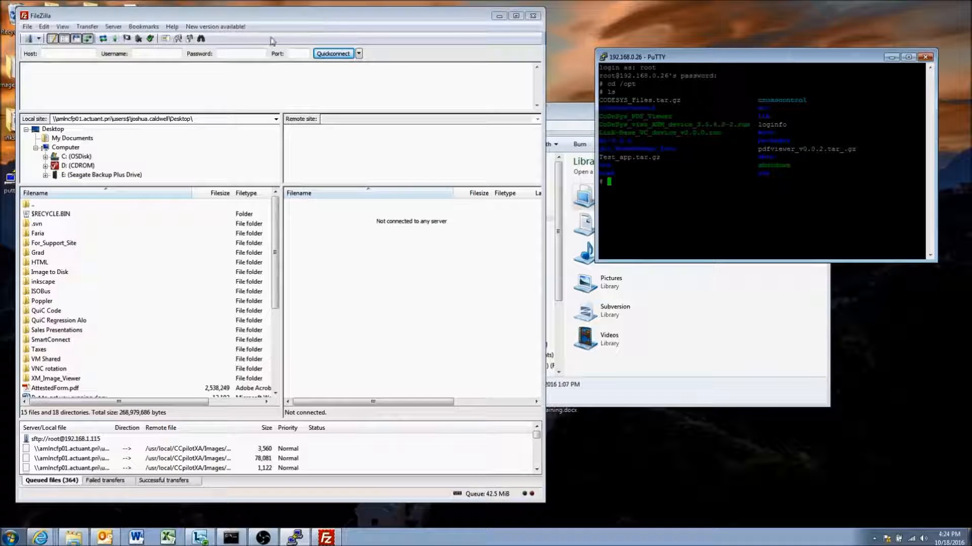
click(61, 54)
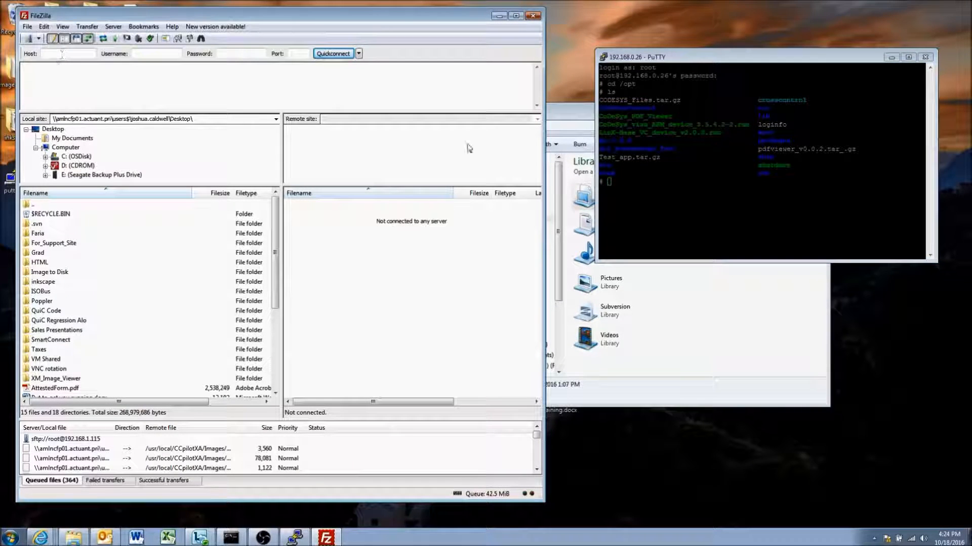
drag(543, 157, 574, 155)
drag(362, 19, 2, 55)
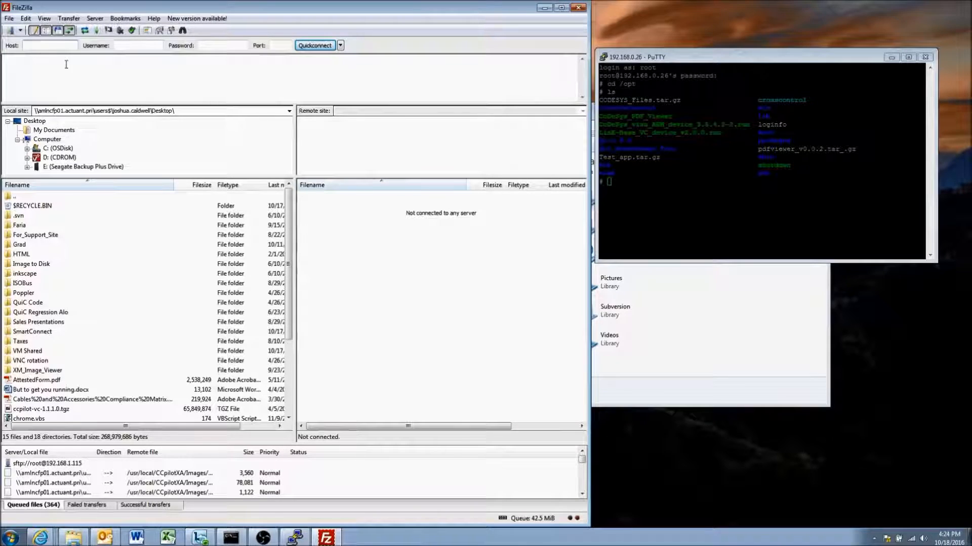
Step: Connect FileZilla to host 192.168.0.26 as root, entering the account password and port 22, and review the connection log
click(43, 46)
text(19)
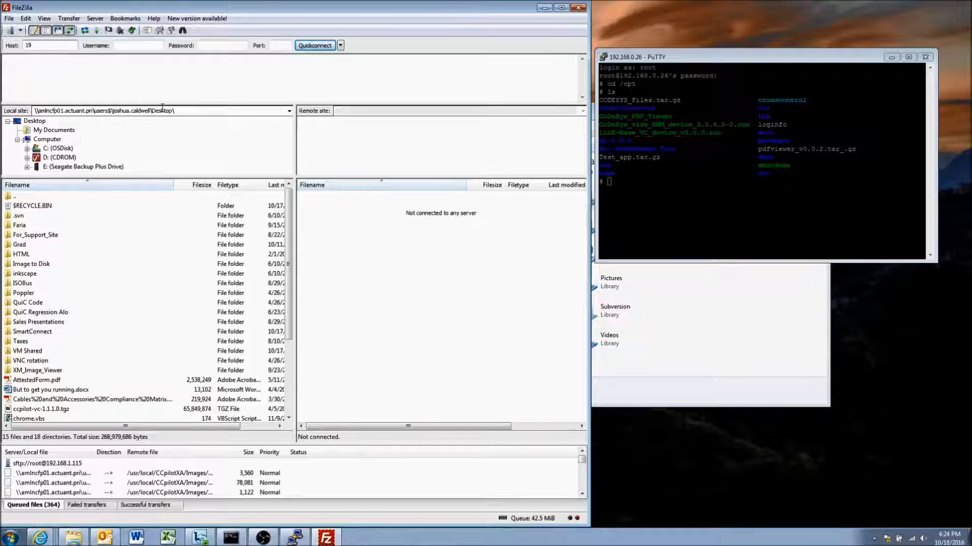
text(2)
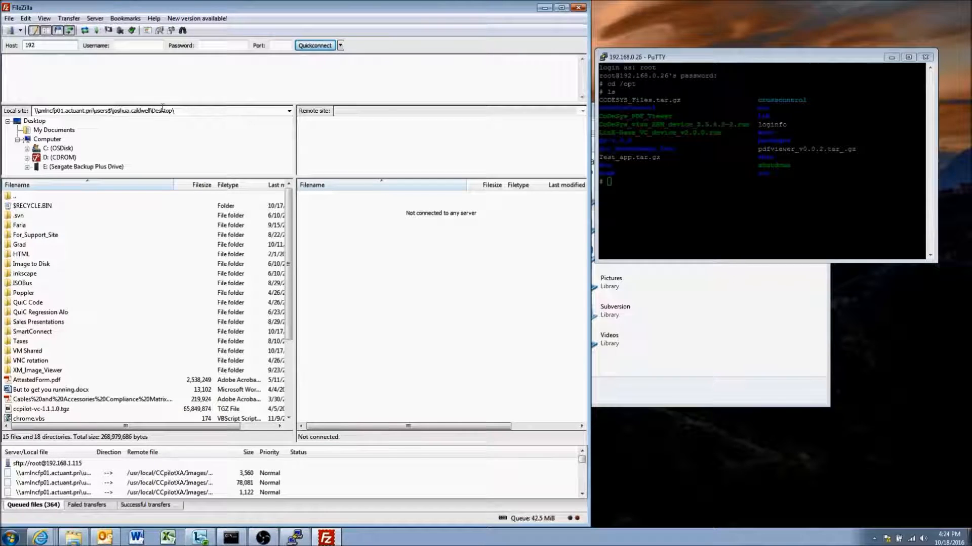
text(.168.)
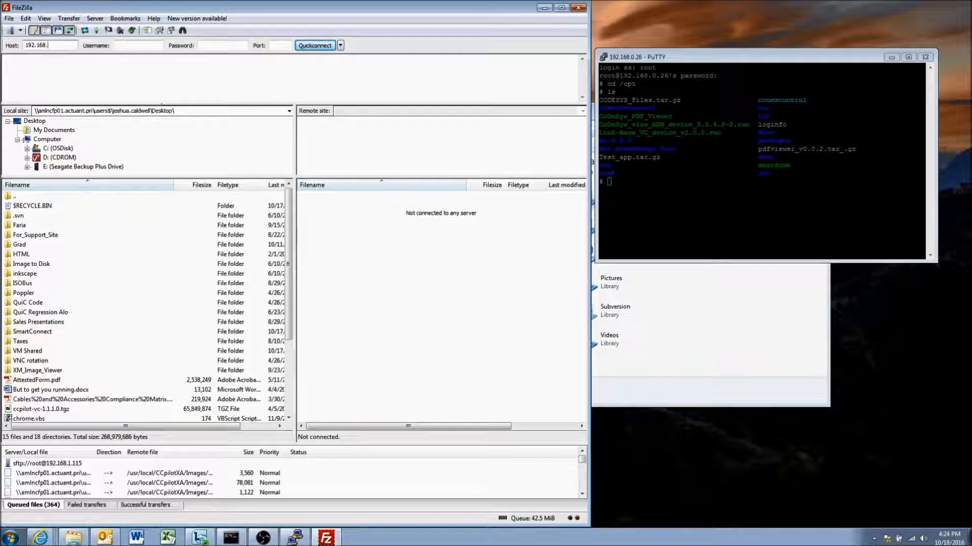
text(0.26)
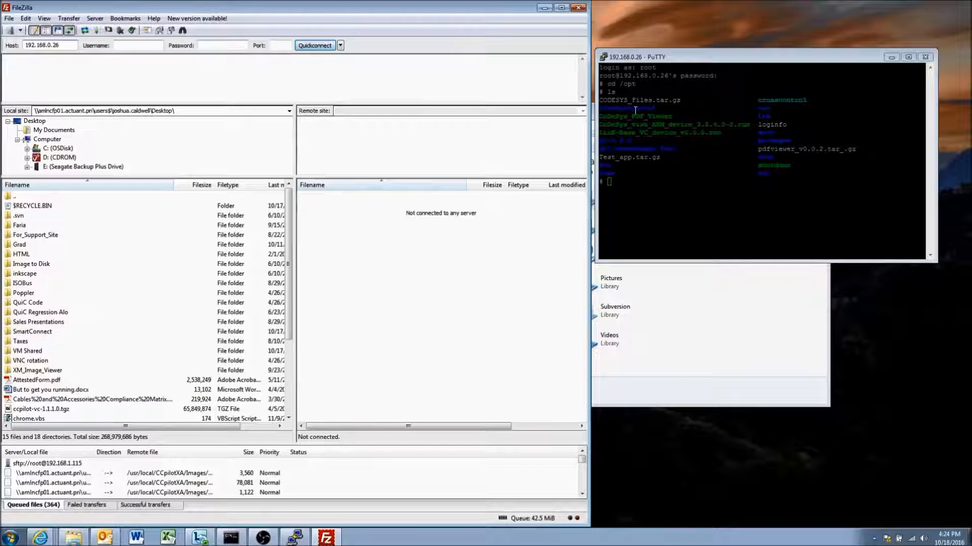
key(Tab)
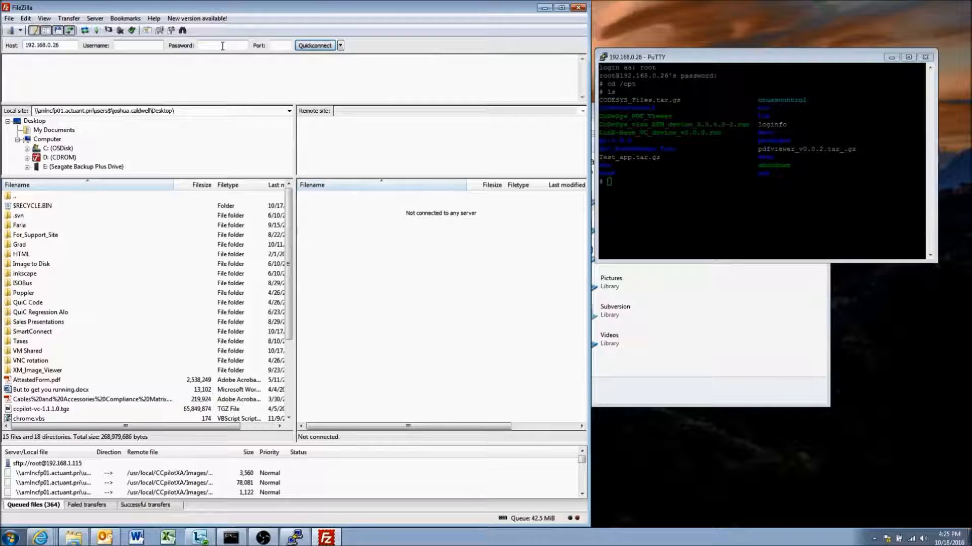
text(root)
key(Tab)
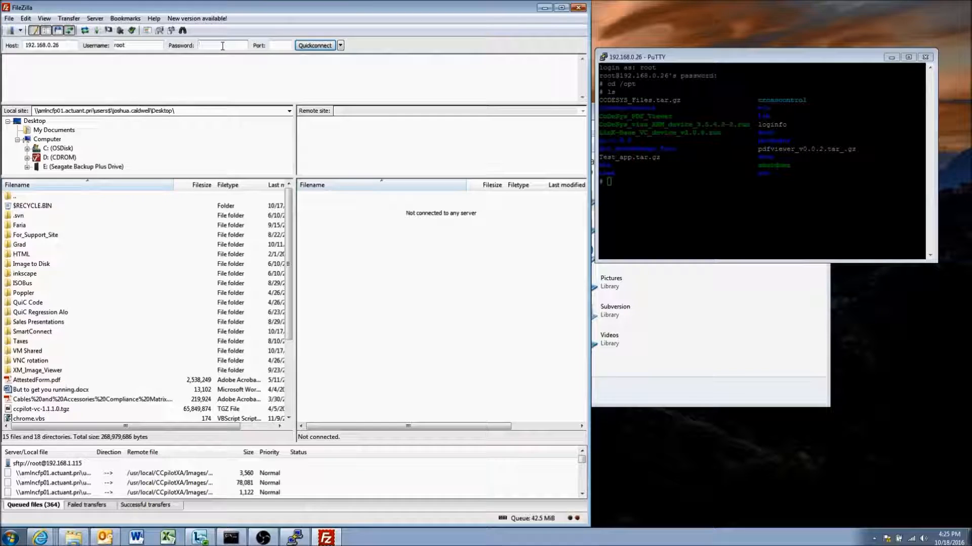
text(********)
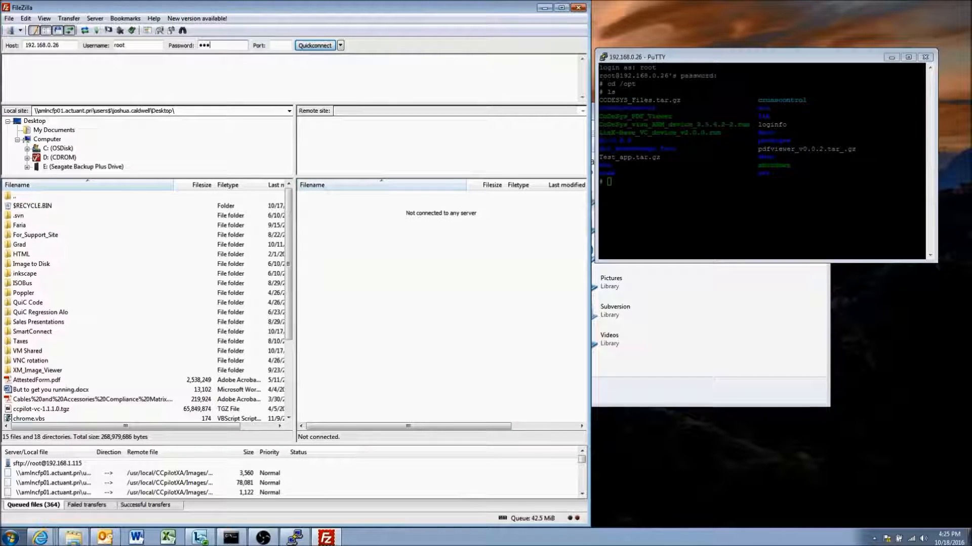
key(Tab)
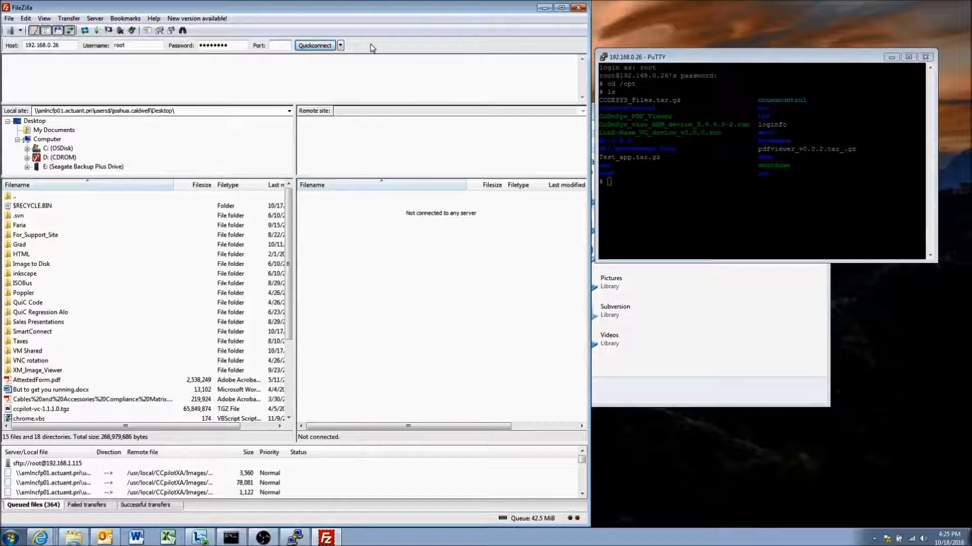
text(22)
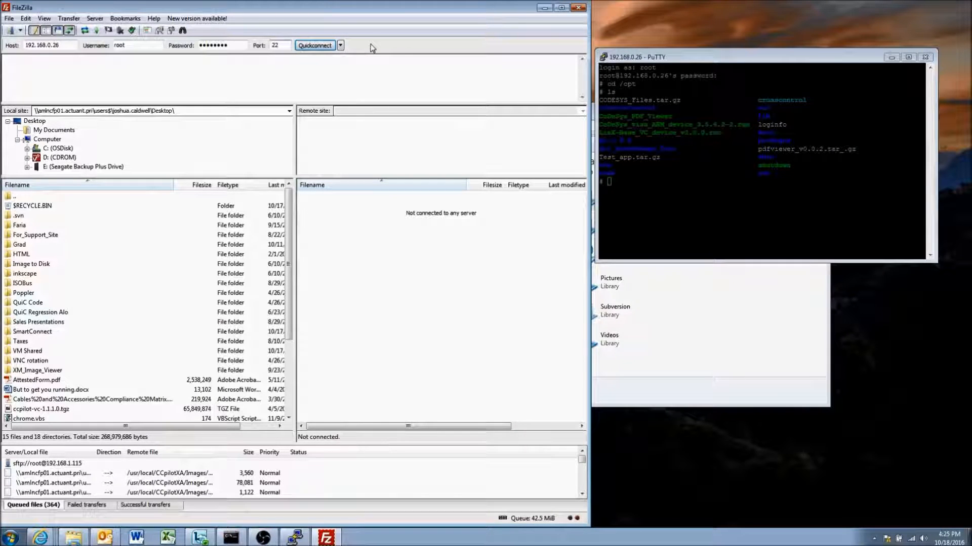
click(314, 46)
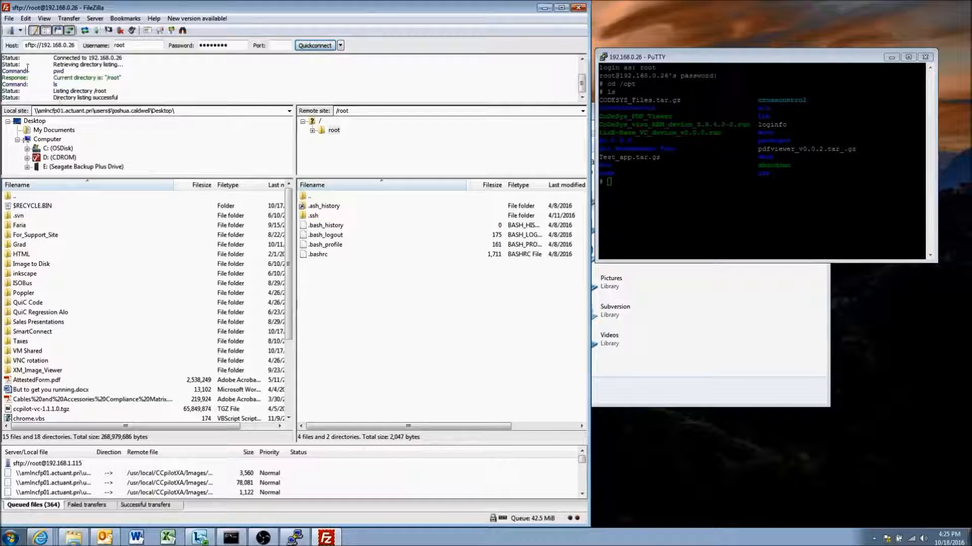
scroll(43, 77, up, 2)
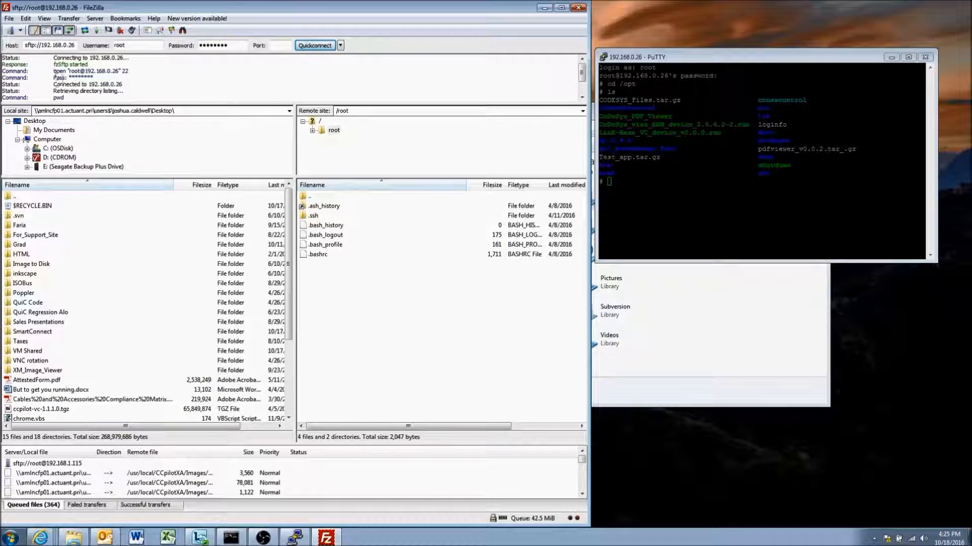
Step: Check the connection status and current directory response in the FileZilla log, and look over the local Desktop listing
scroll(68, 80, down, 1)
drag(56, 64, 132, 67)
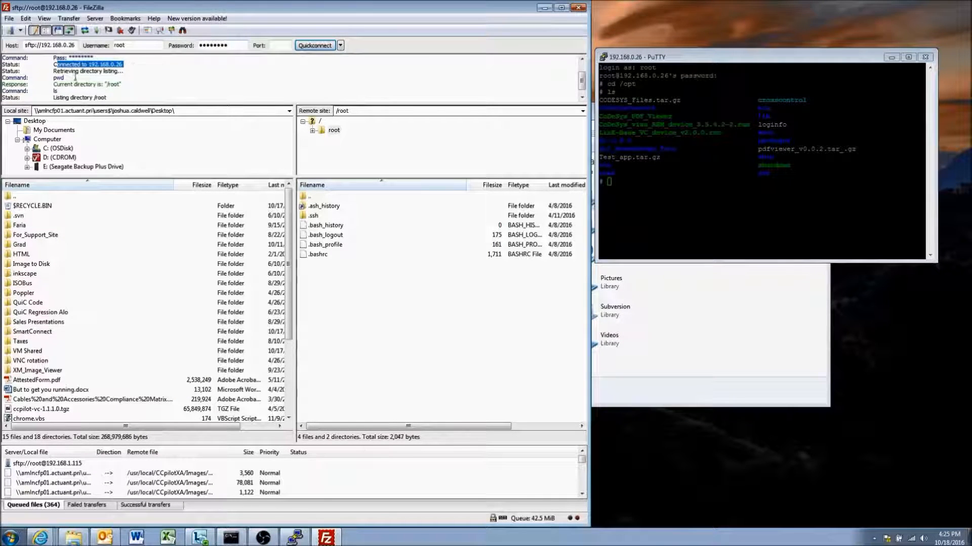
drag(55, 84, 132, 85)
scroll(105, 89, down, 1)
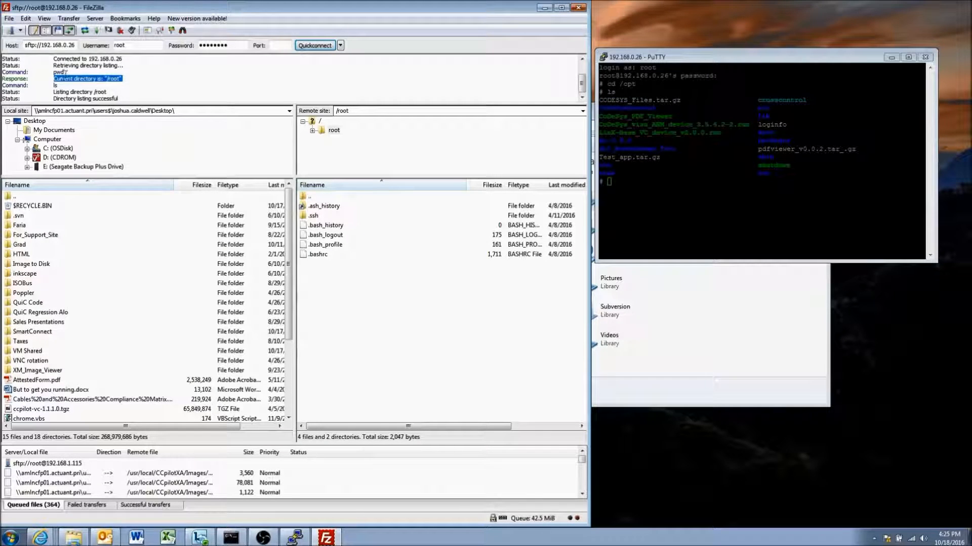
click(67, 73)
drag(75, 79, 117, 78)
drag(287, 266, 285, 243)
click(31, 123)
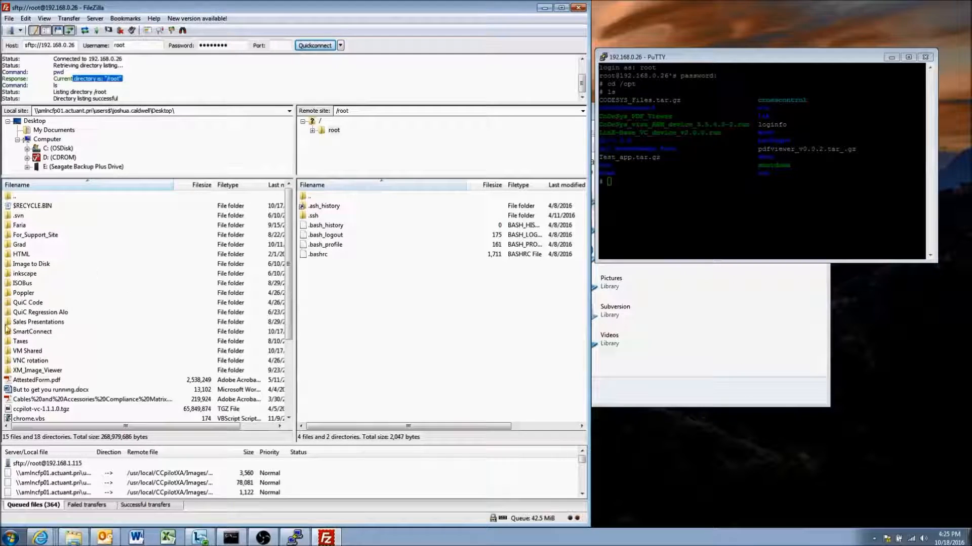
Step: Minimize FileZilla and the Libraries window and locate AttestedForm.pdf on the Windows desktop
click(543, 8)
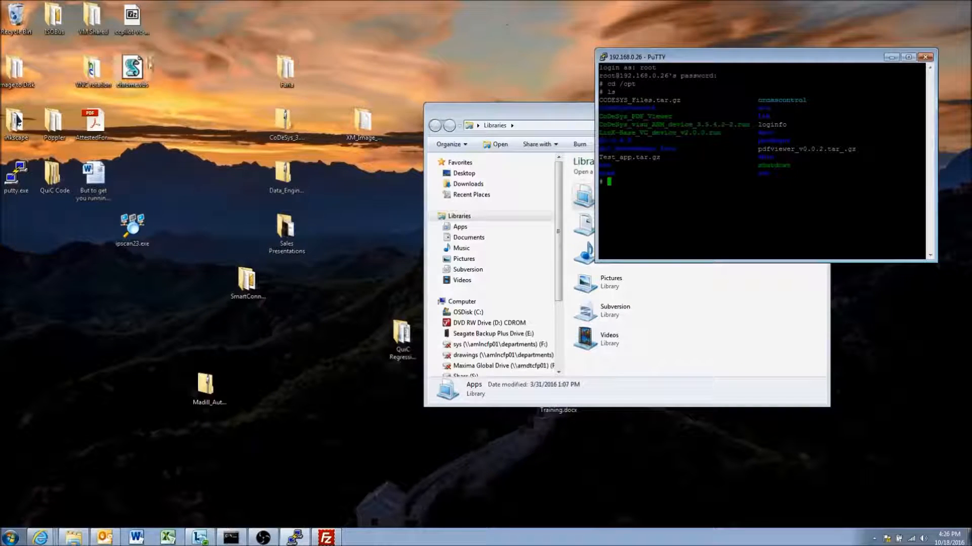
click(99, 129)
click(181, 139)
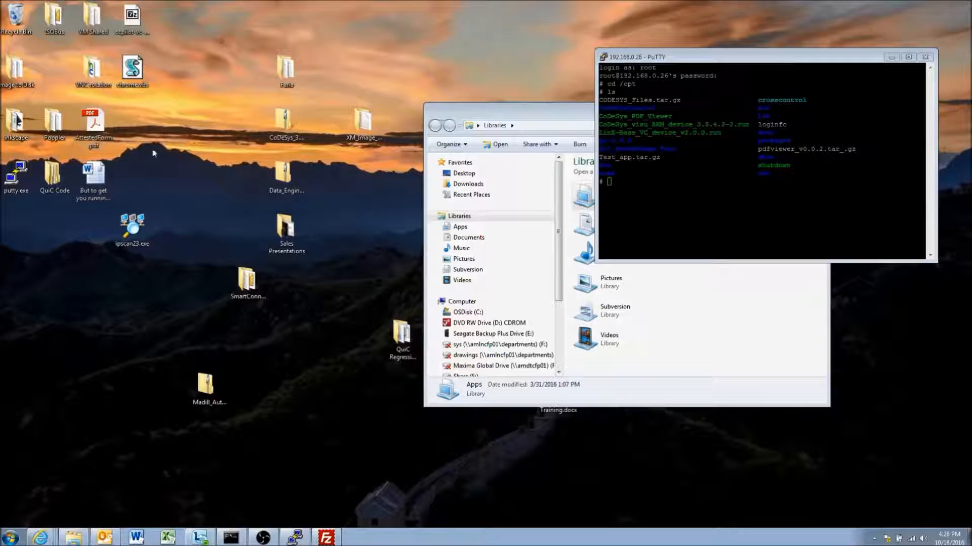
click(523, 107)
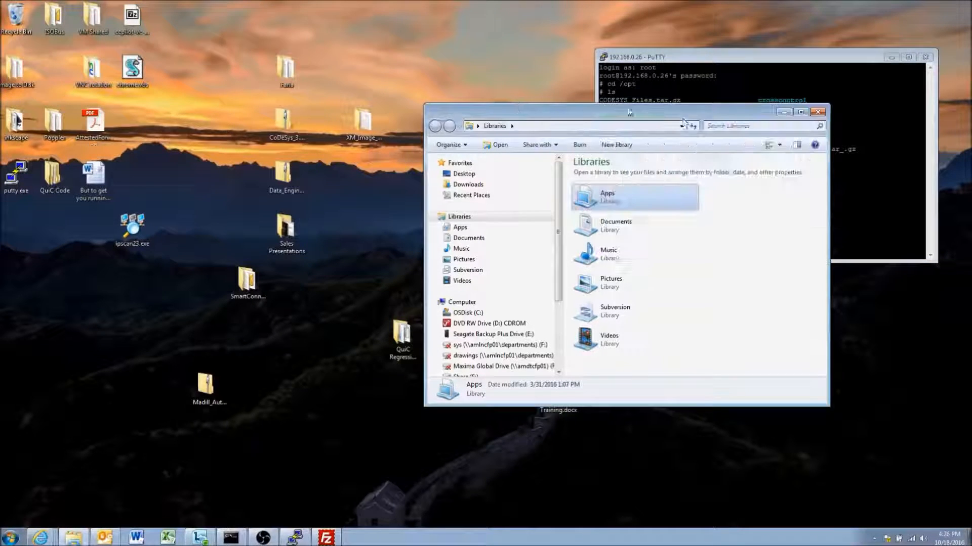
click(784, 112)
click(93, 124)
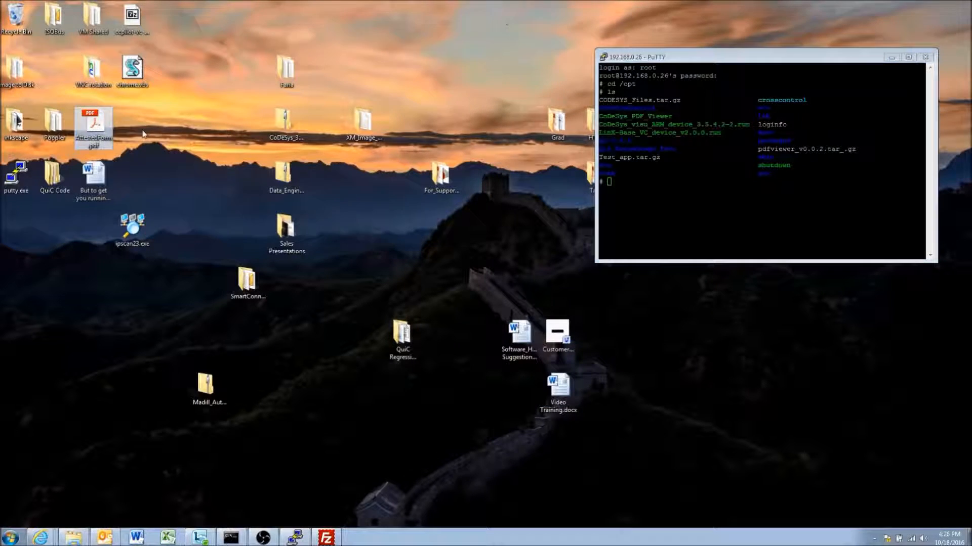
click(160, 113)
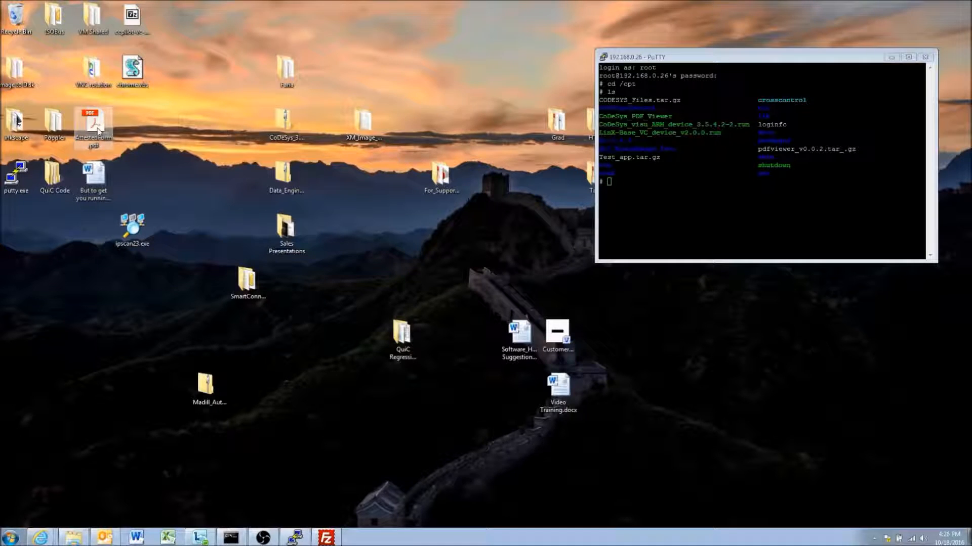
Step: Switch back to FileZilla and select AttestedForm.pdf in the local Desktop listing
click(328, 537)
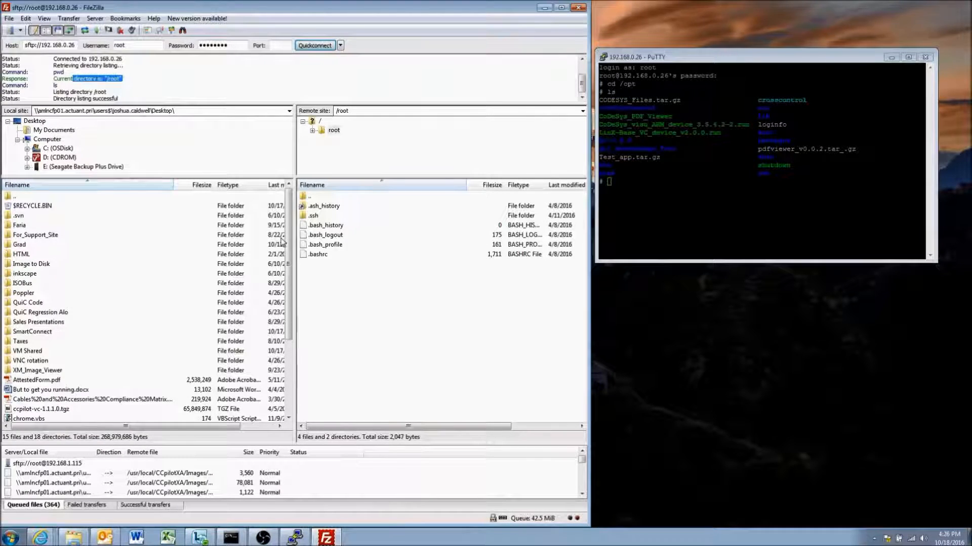
drag(290, 233, 290, 293)
click(83, 294)
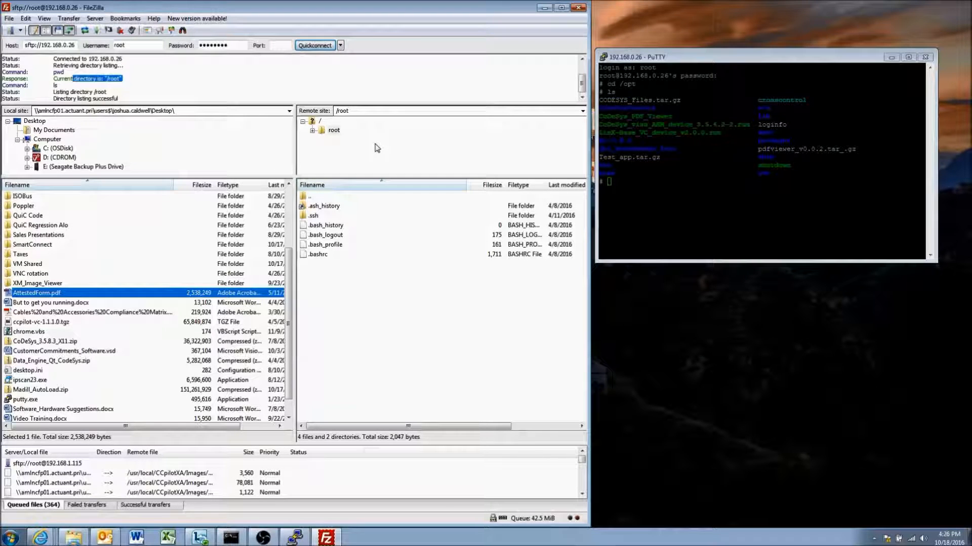
Step: Browse the remote site up to the top-level directory / and open its opt folder
click(313, 132)
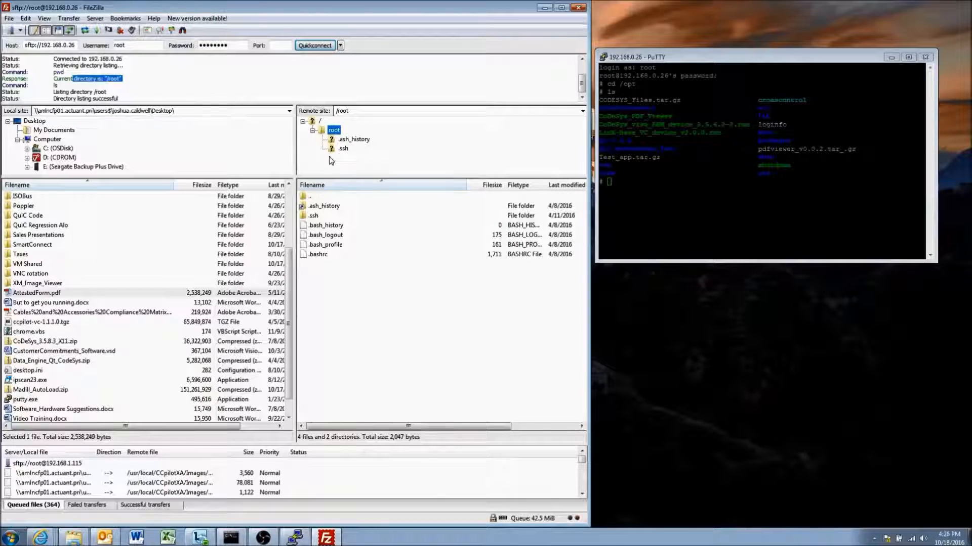
click(313, 130)
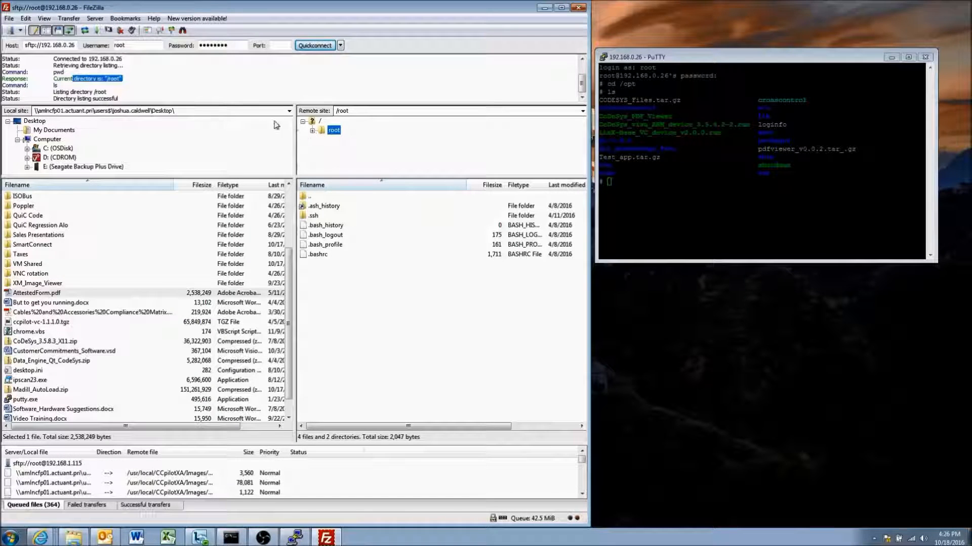
click(303, 122)
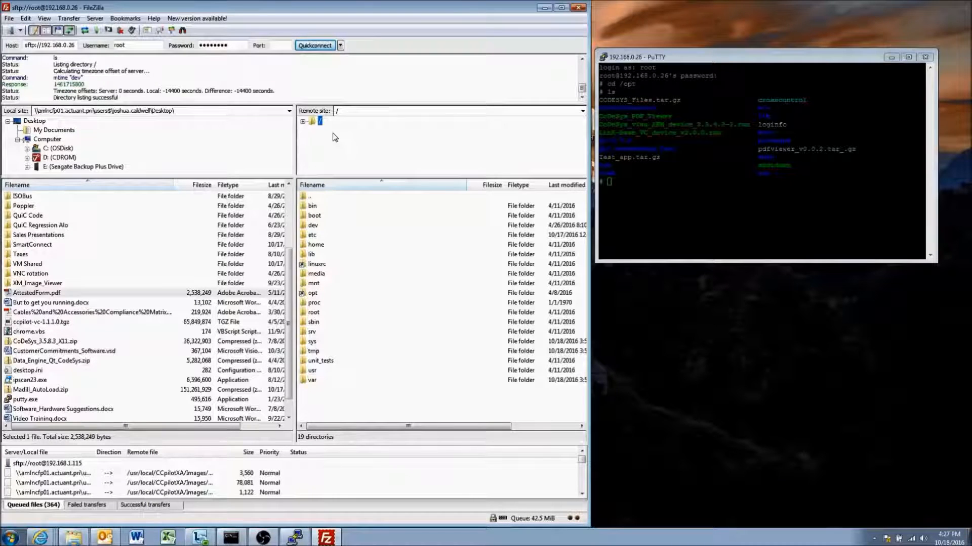
click(302, 121)
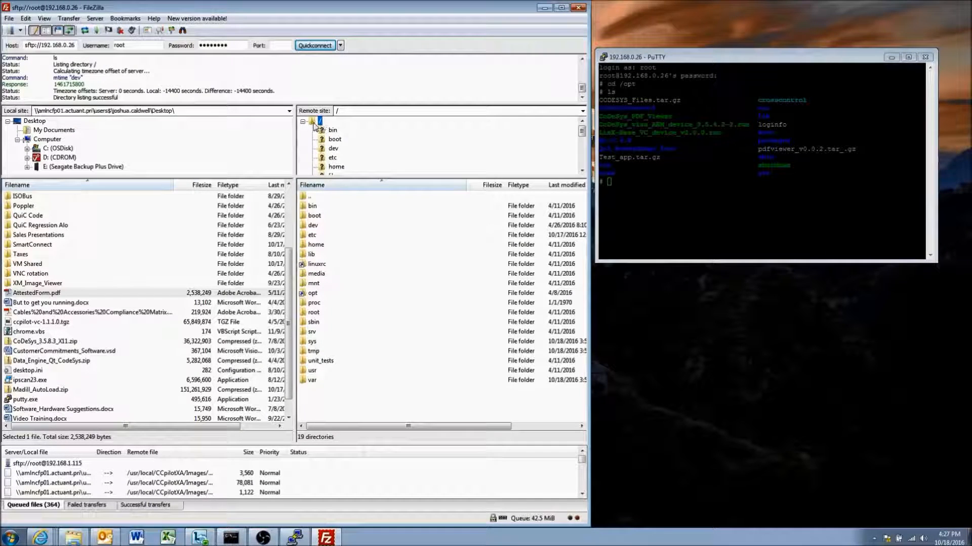
double_click(322, 122)
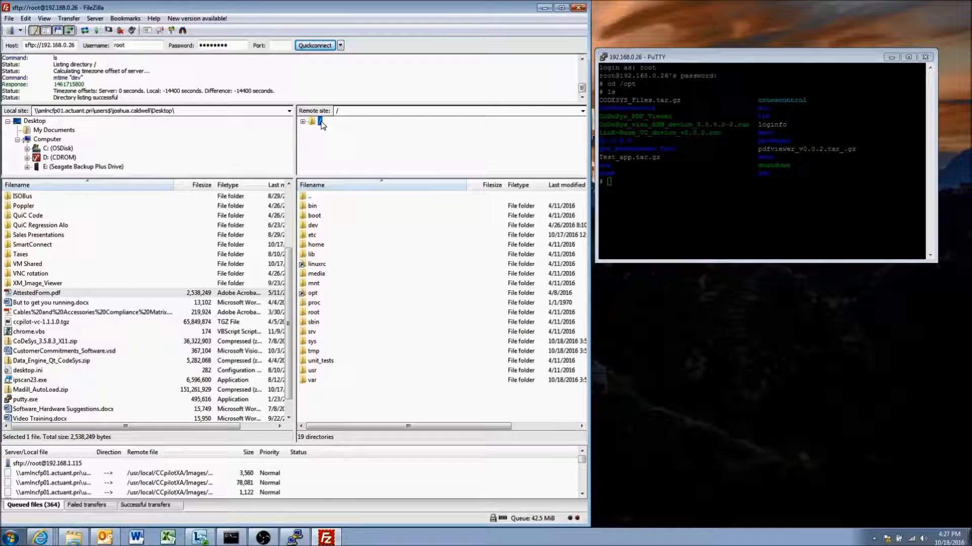
double_click(312, 293)
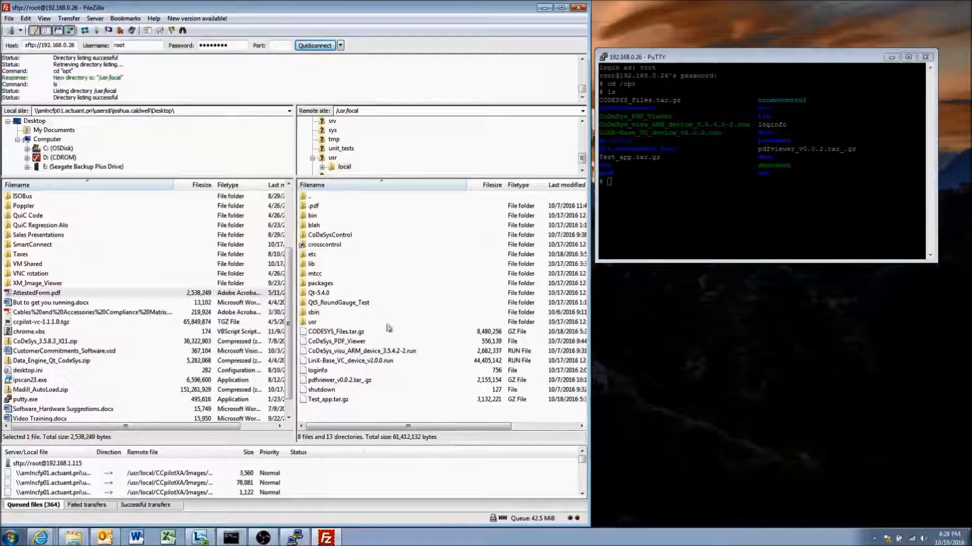
Step: Compare the /opt listing in the PuTTY terminal with FileZilla's remote files, matching CODESYS_Files.tar.gz and CoDeSys_PDF_Viewer
click(663, 223)
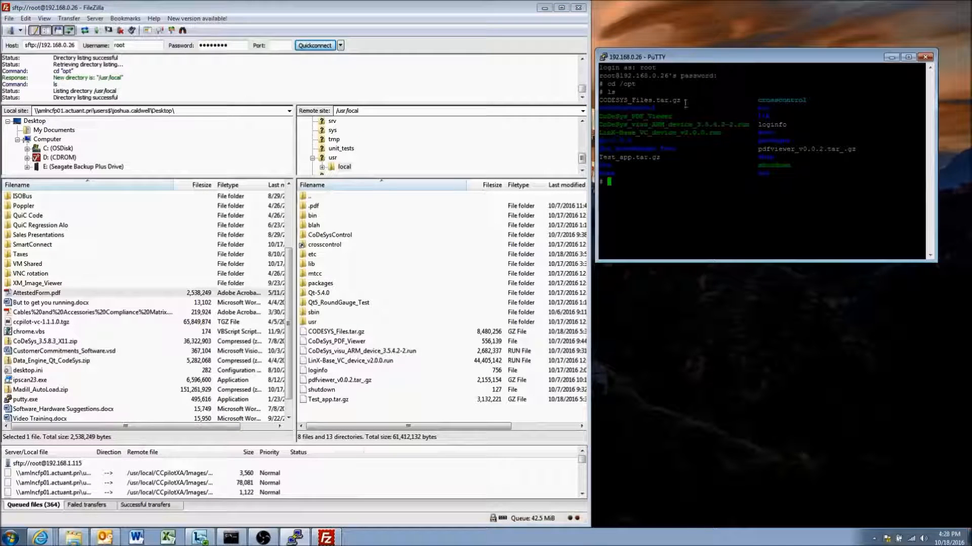
drag(608, 83, 789, 171)
click(621, 92)
click(789, 171)
click(336, 331)
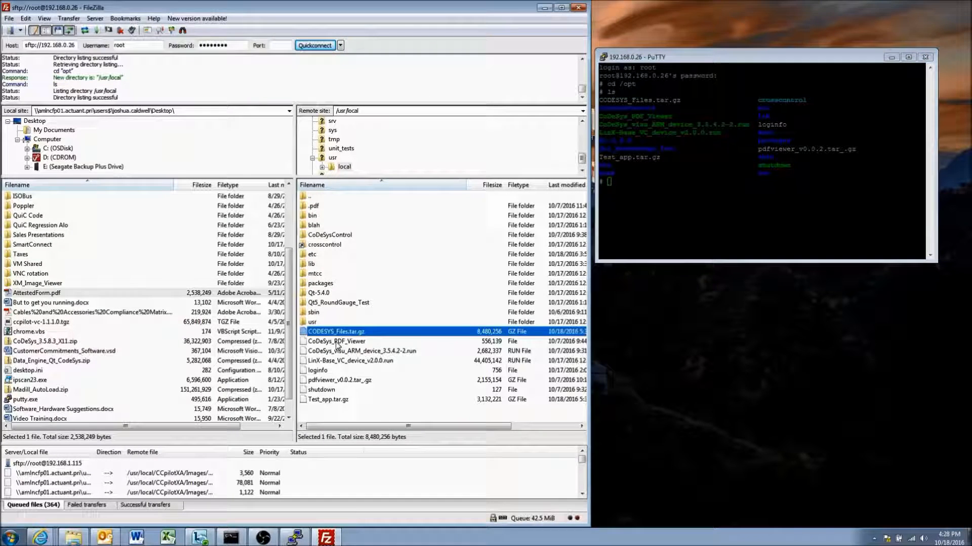
key(Down)
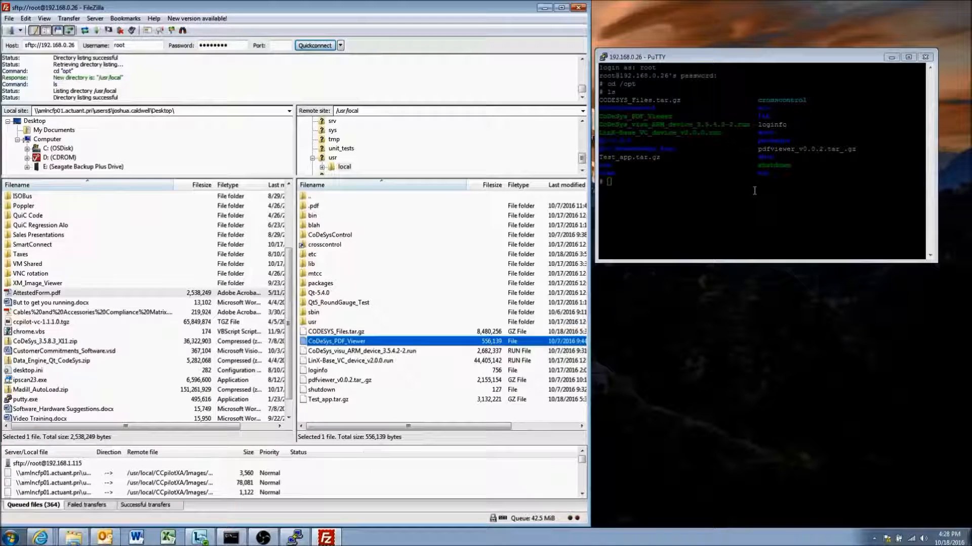
drag(613, 116, 701, 116)
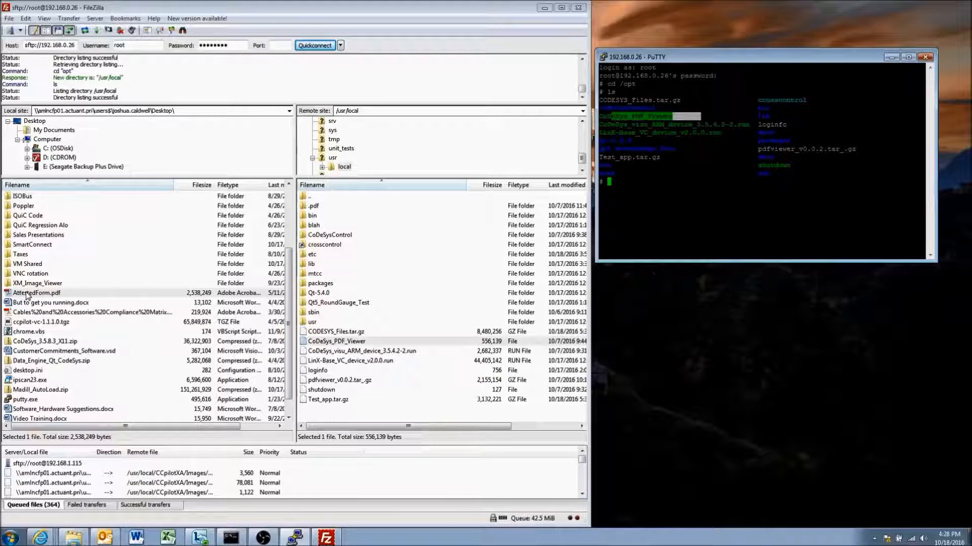
Step: Upload AttestedForm.pdf from the local Desktop to the remote /usr/local directory and review its transfer status in the log
click(41, 295)
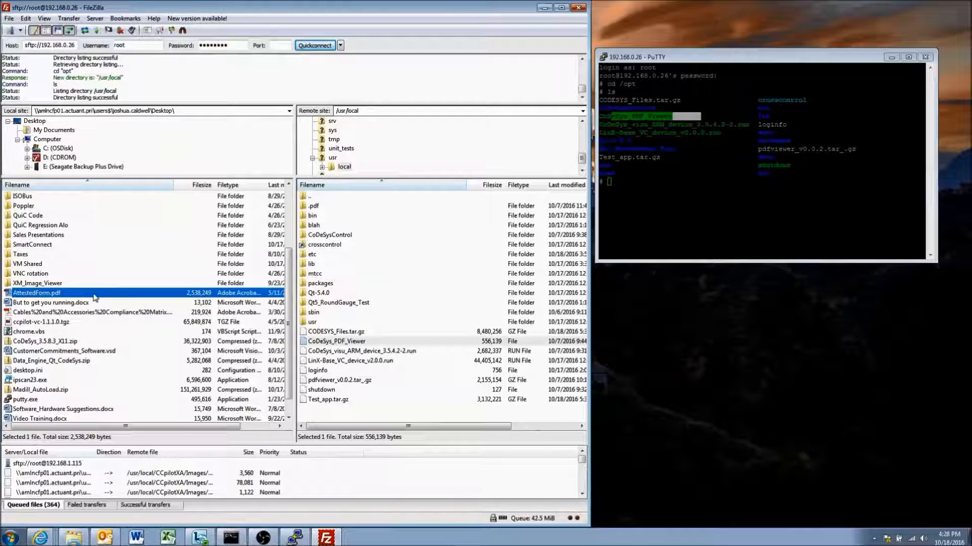
drag(46, 296, 370, 367)
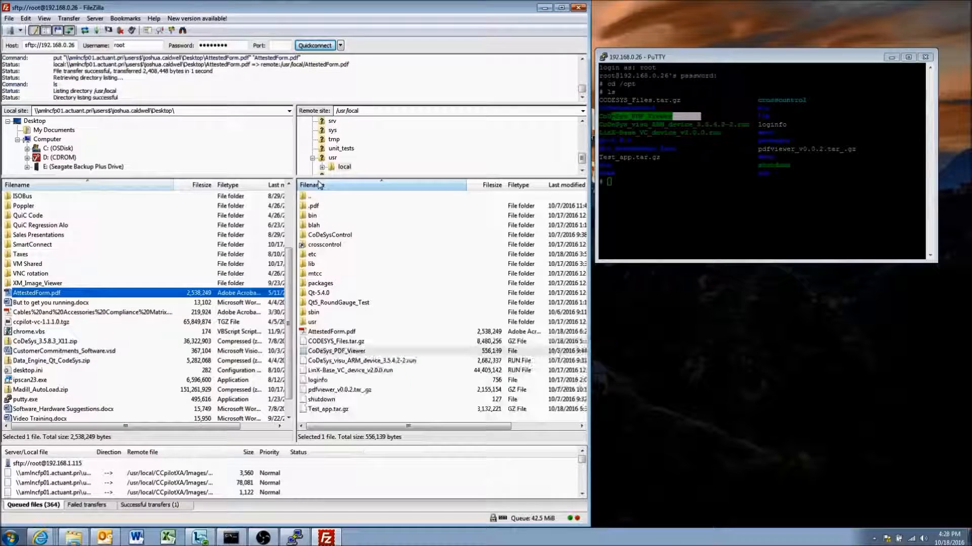
click(111, 73)
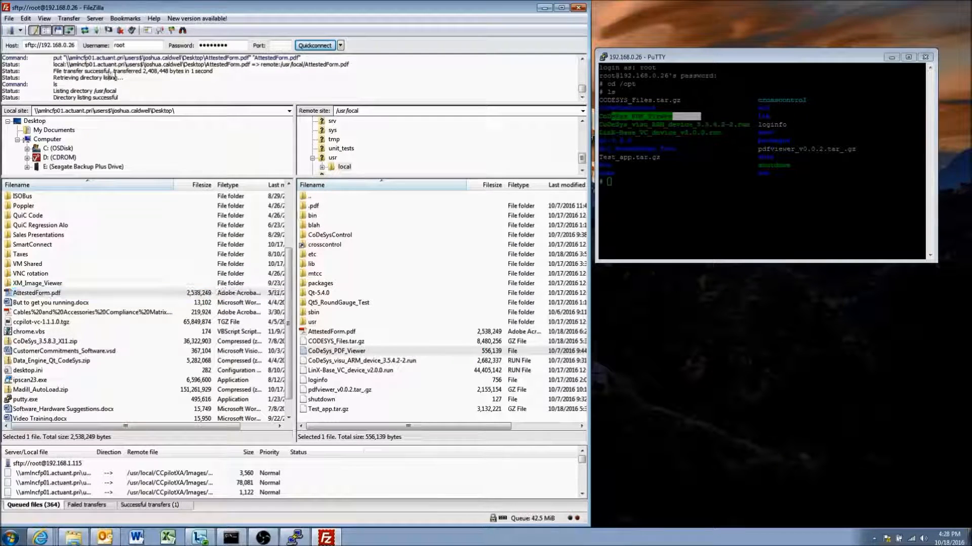
scroll(112, 73, up, 2)
scroll(116, 72, down, 1)
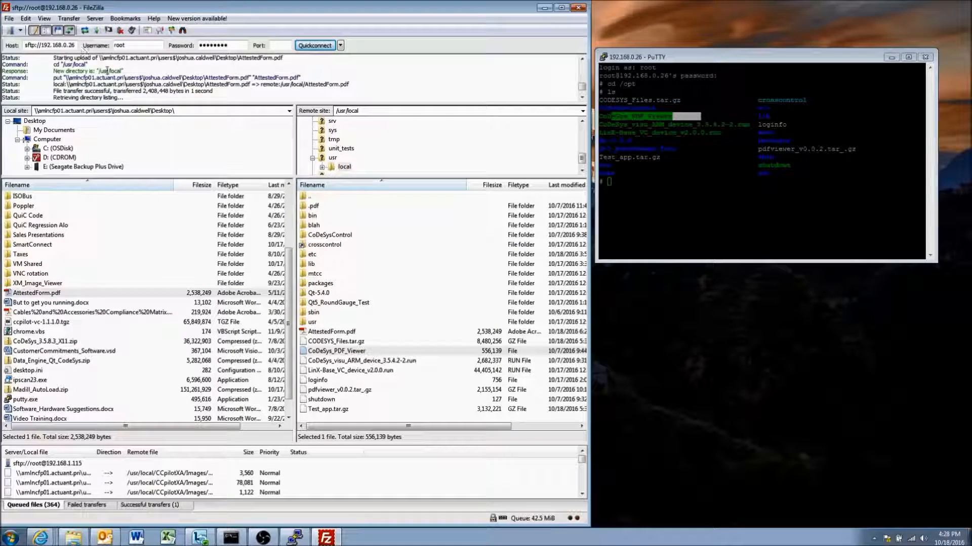
drag(53, 91, 114, 92)
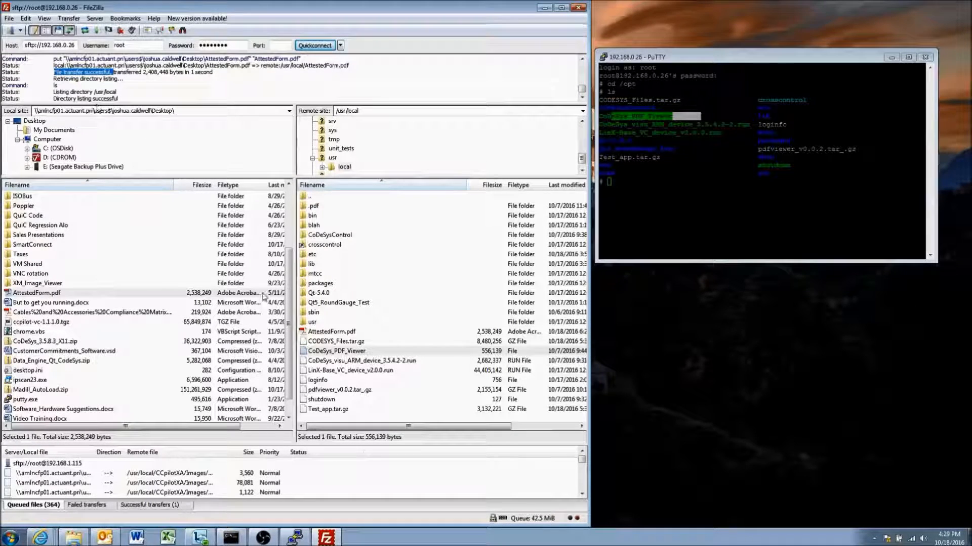
Step: Run ls in the PuTTY terminal and highlight AttestedForm.pdf in the listing to check the upload
click(334, 332)
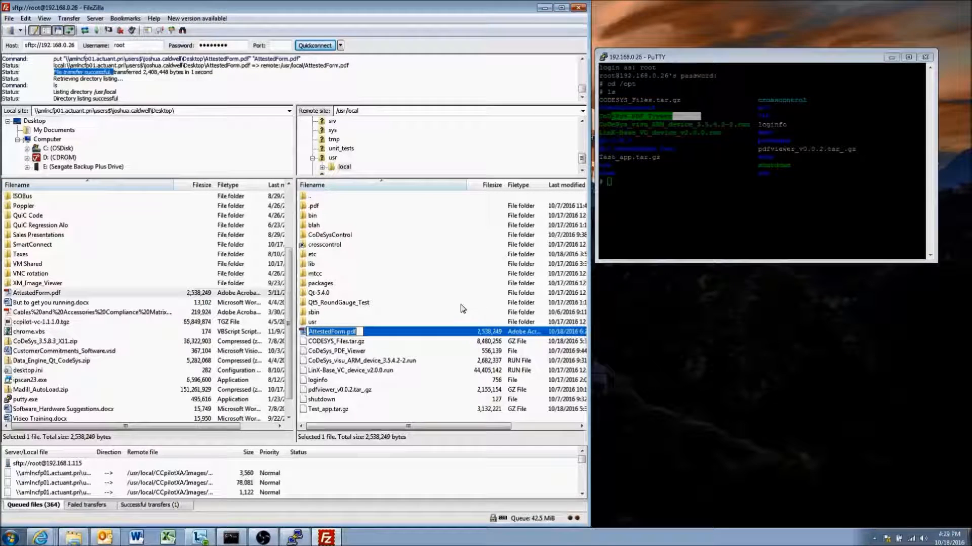
click(392, 355)
click(645, 207)
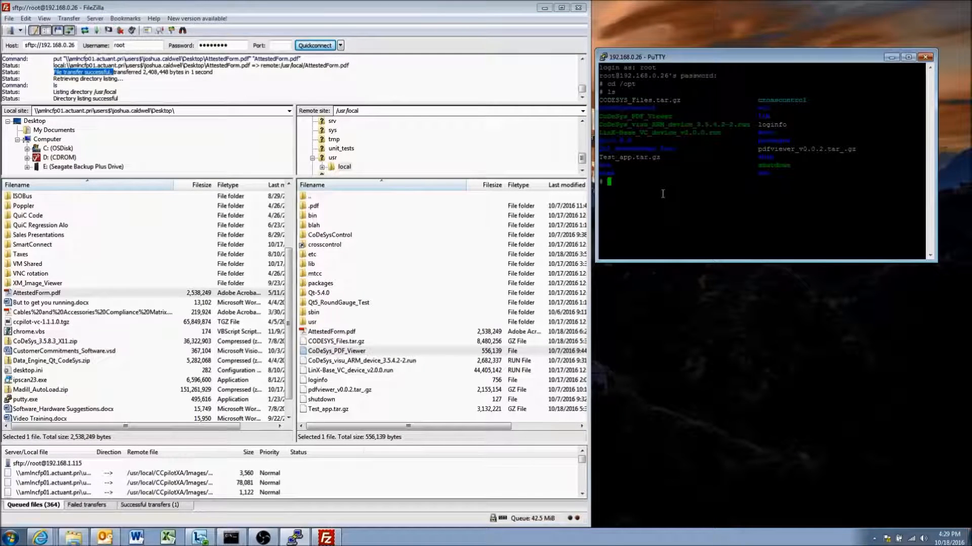
text(/u)
text(s)
key(Return)
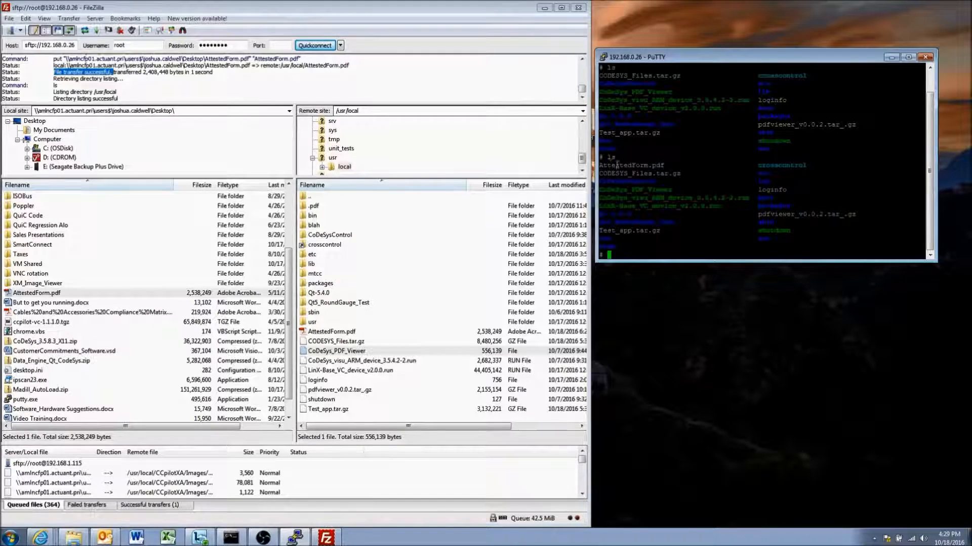
drag(601, 166, 664, 166)
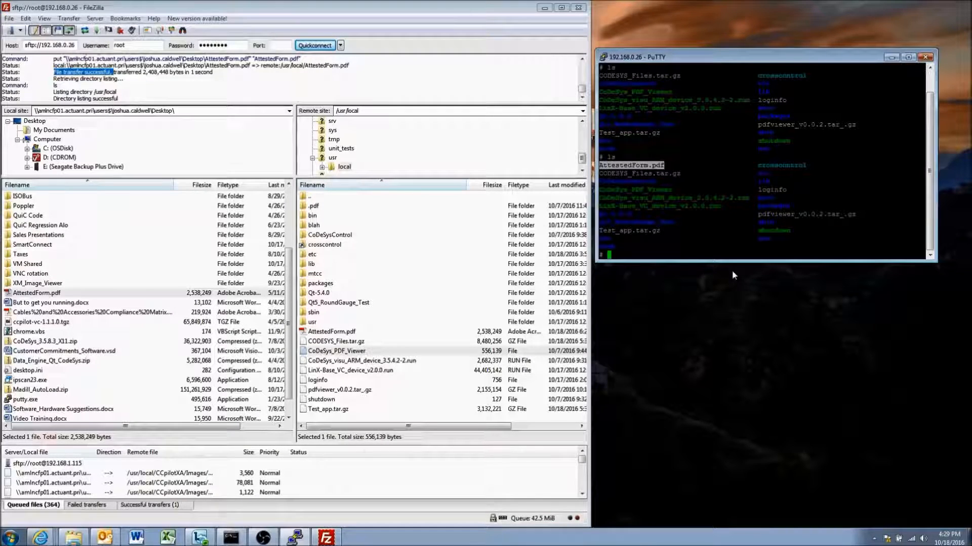
Step: Look through the remote files in /usr/local, including AttestedForm.pdf, CoDeSys_PDF_Viewer and loginfo, and compare them with the local Desktop listing
drag(286, 262, 286, 268)
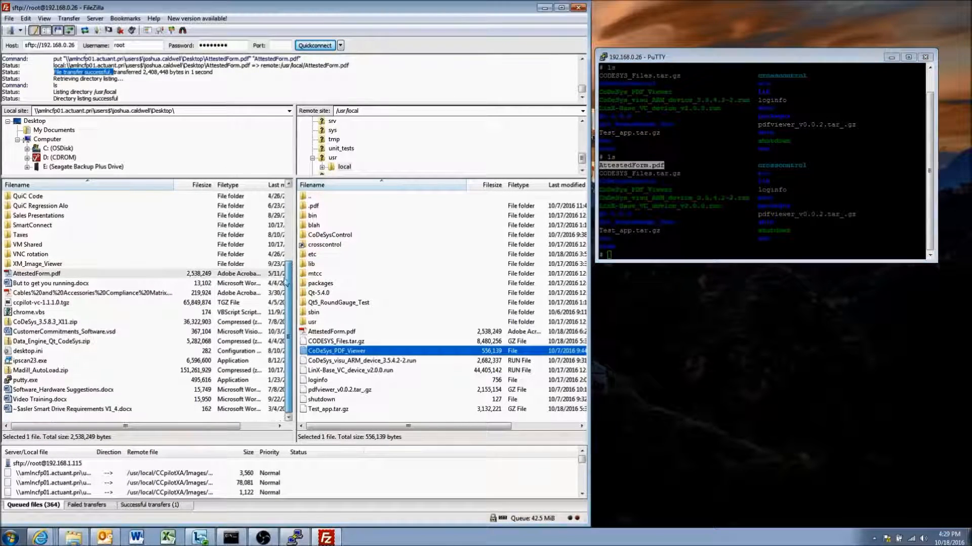
click(319, 332)
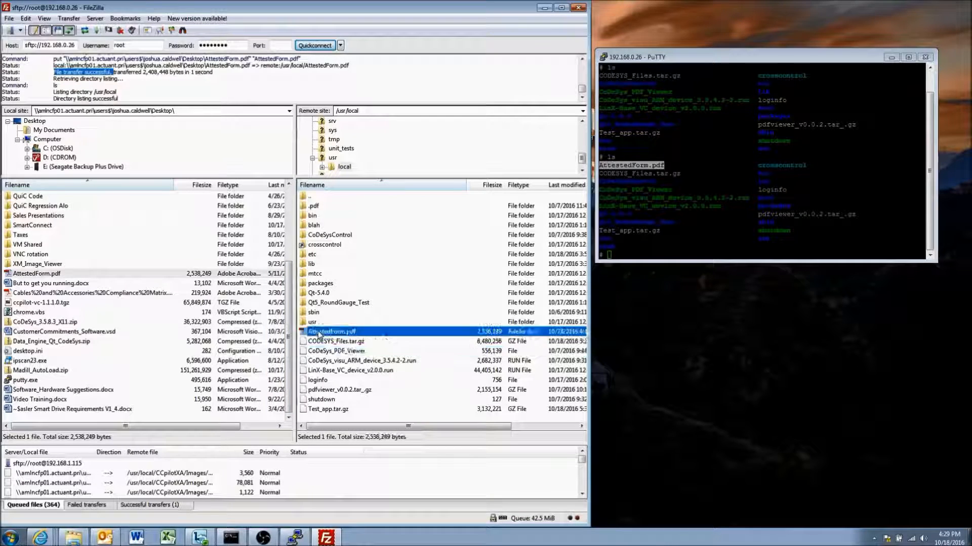
click(336, 353)
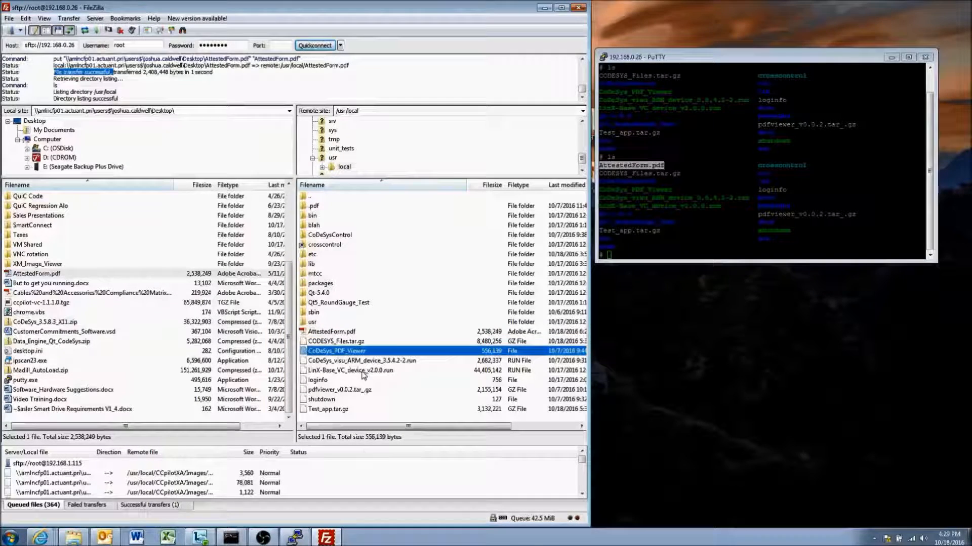
click(332, 363)
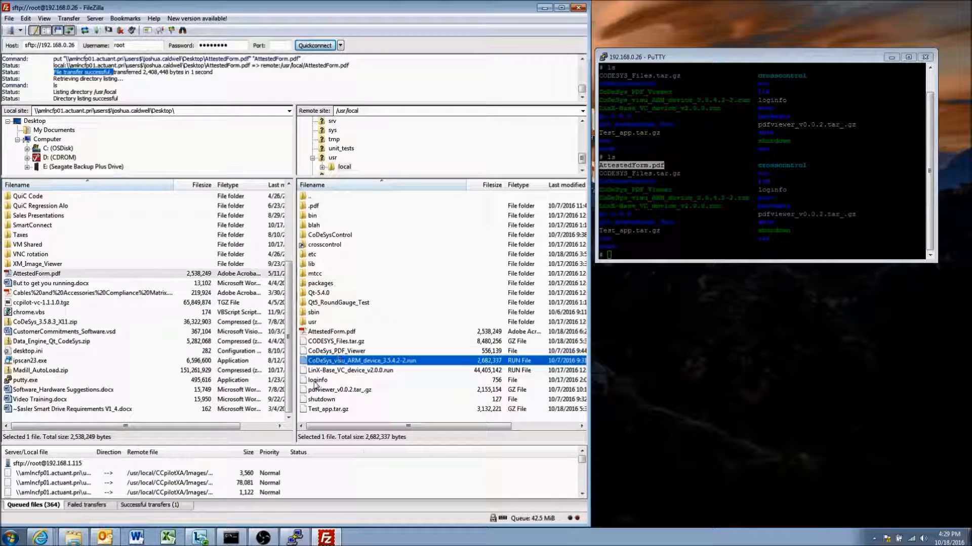
click(317, 382)
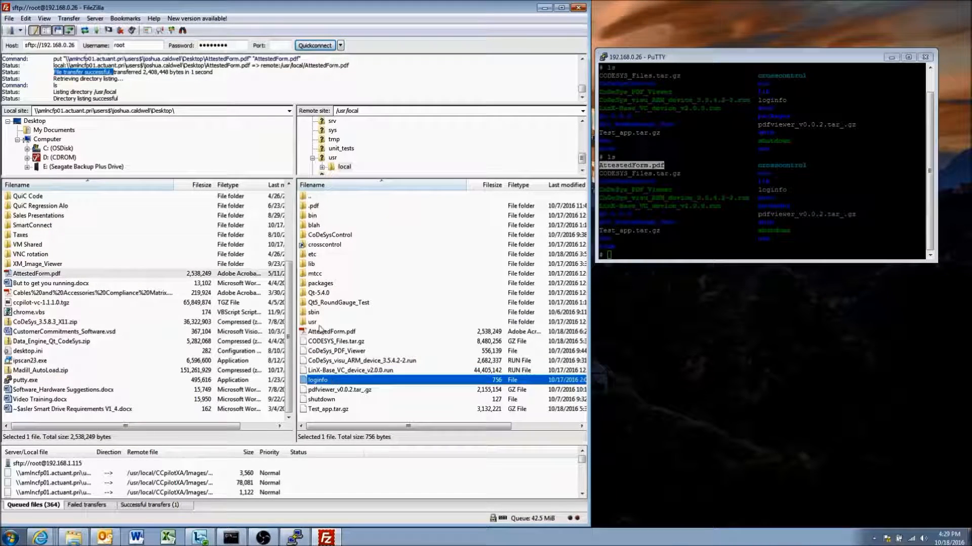
drag(288, 294, 284, 232)
click(35, 121)
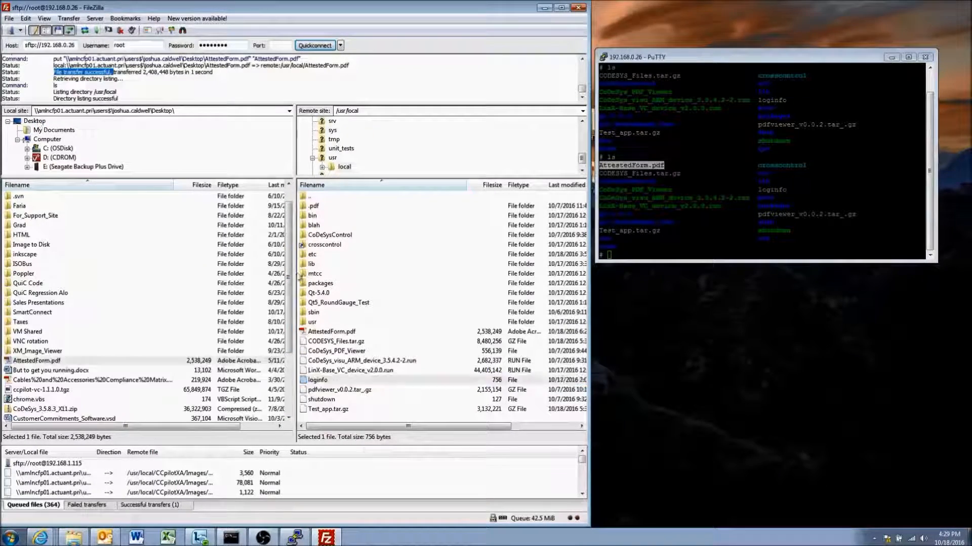
Step: Download loginfo from the remote /usr/local directory to the local Desktop and select the downloaded copy in the local listing
scroll(286, 268, down, 3)
drag(324, 381, 106, 299)
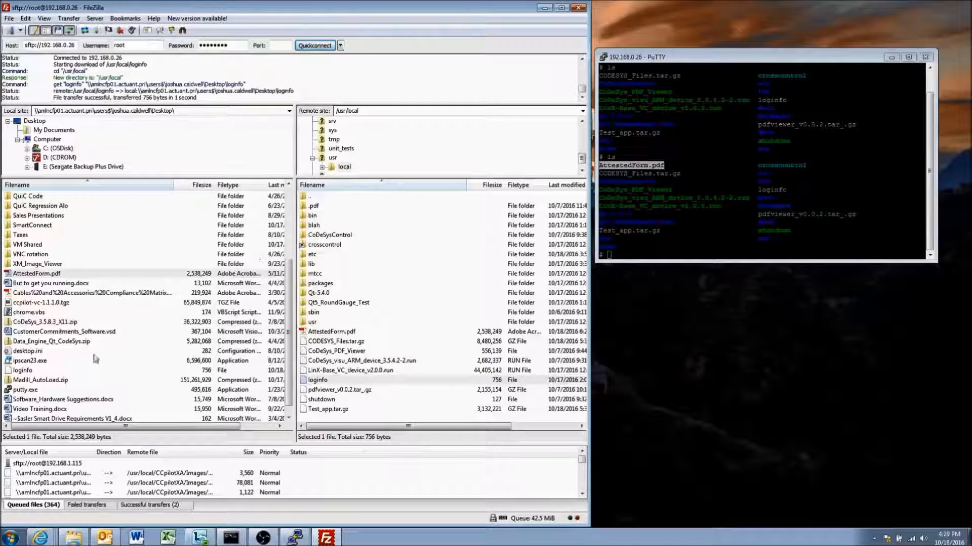
click(22, 372)
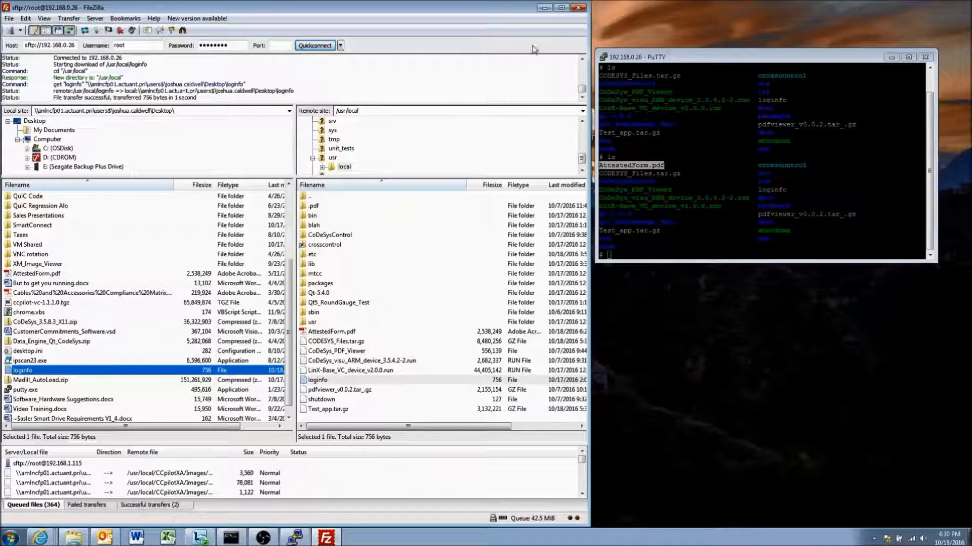
Step: Minimize FileZilla and locate the downloaded loginfo file on the Windows desktop, checking the actions available for it
click(544, 8)
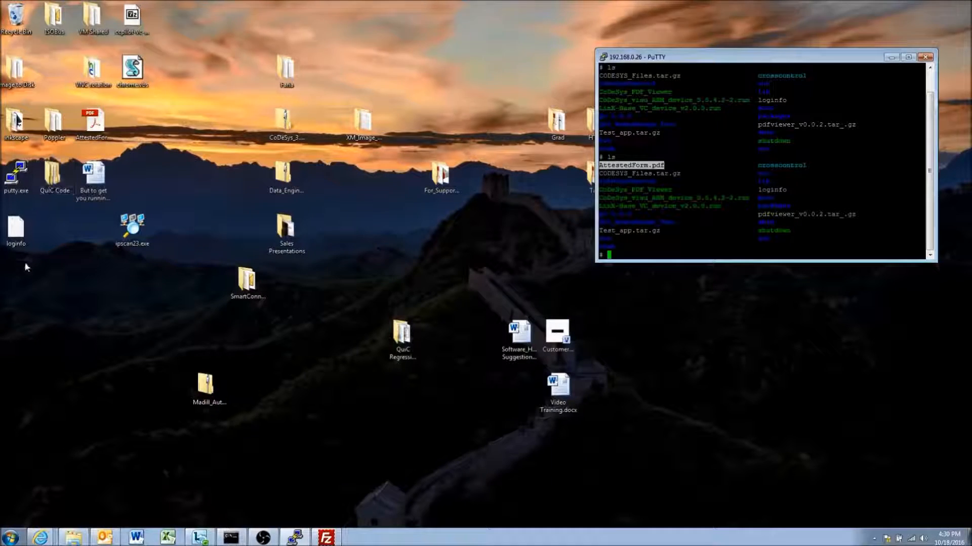
click(18, 233)
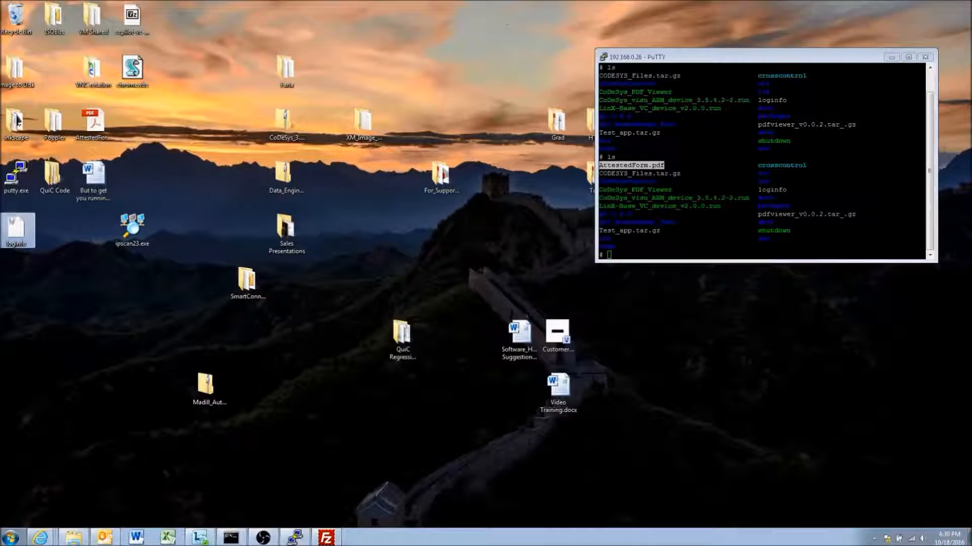
right_click(19, 236)
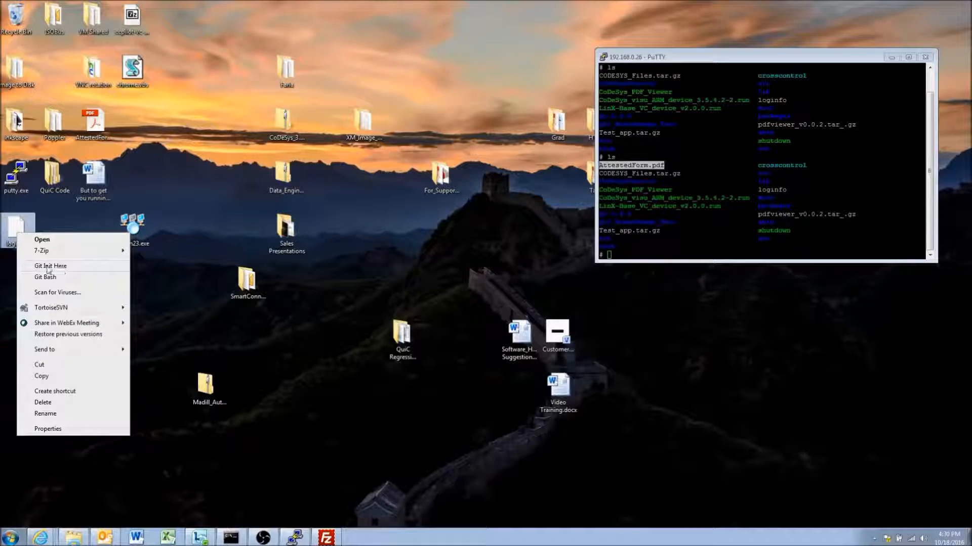
click(7, 292)
Step: Launch Sublime Text 3 and dismiss the offer to download a new version
click(11, 537)
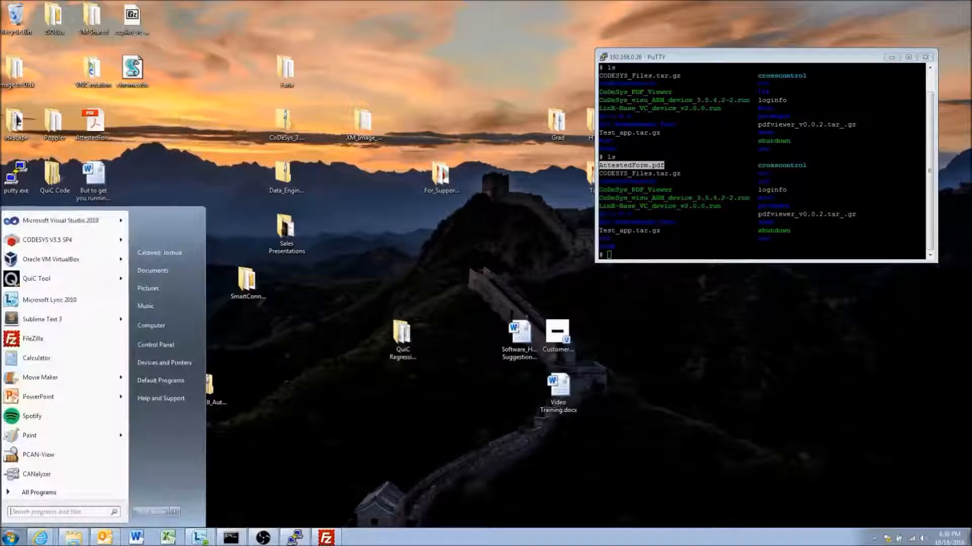
click(55, 316)
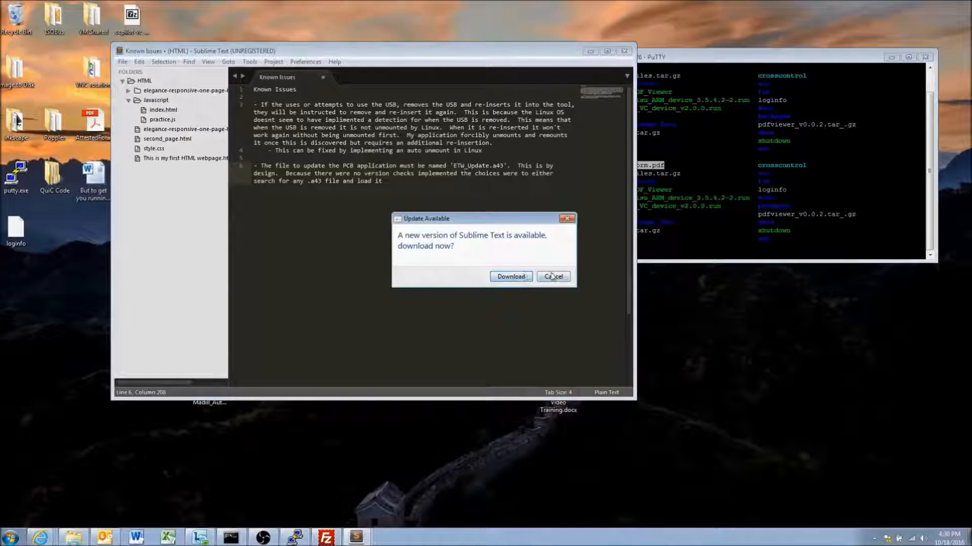
click(566, 219)
Step: Open the loginfo file from the Desktop folder to review its lines, and close the editor when finished
click(122, 62)
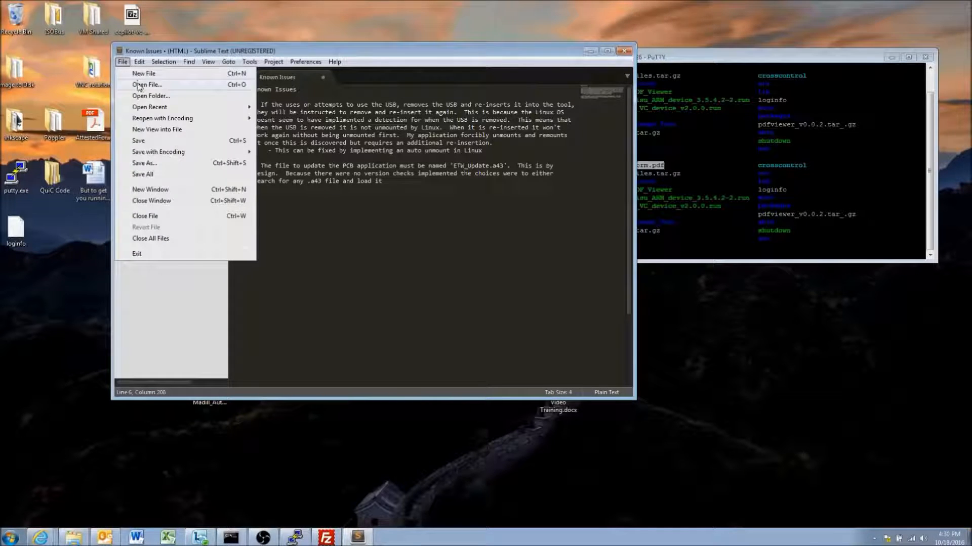
click(138, 85)
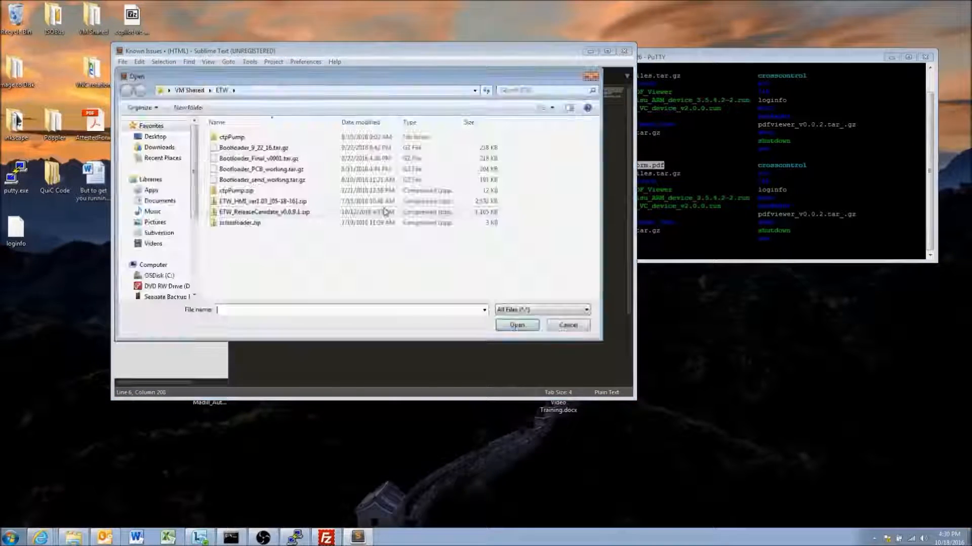
click(140, 137)
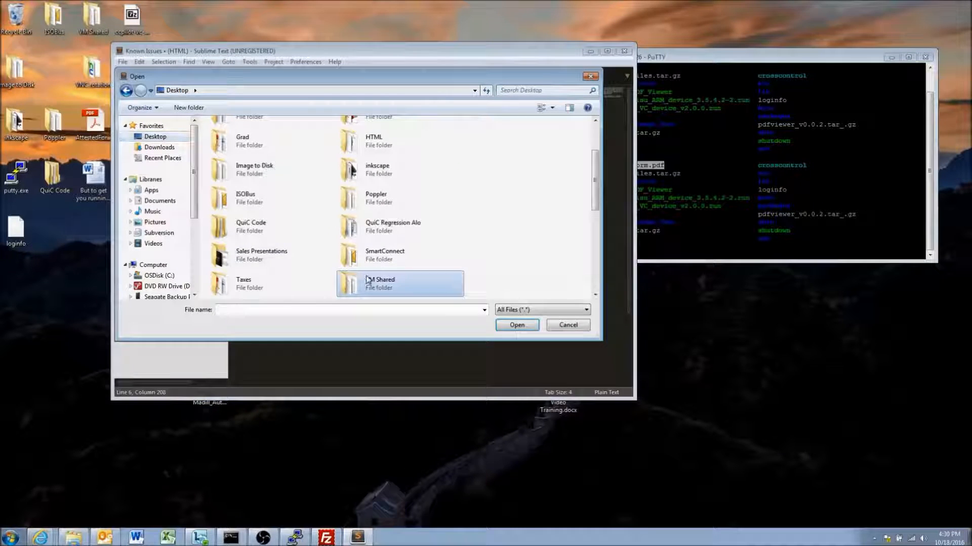
scroll(368, 280, down, 3)
click(268, 292)
click(535, 322)
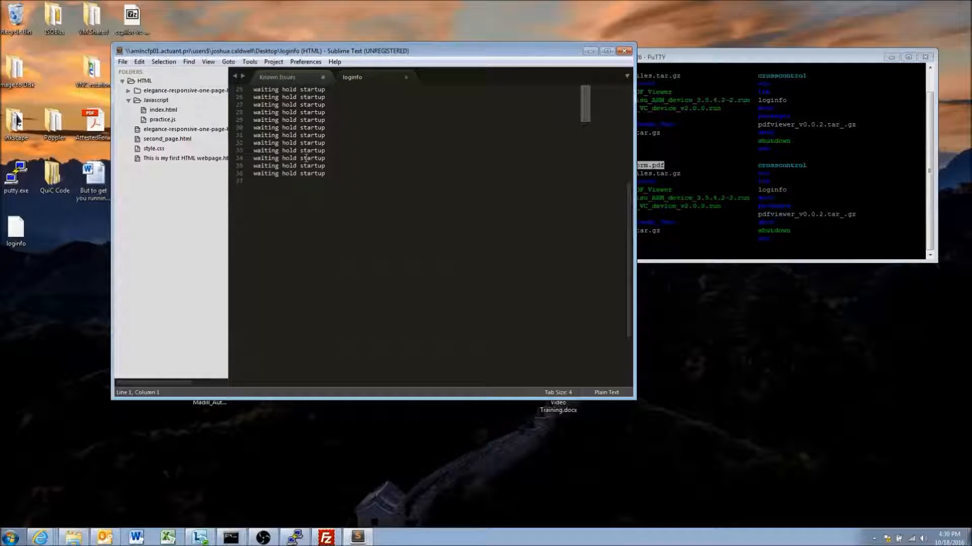
drag(307, 181, 325, 189)
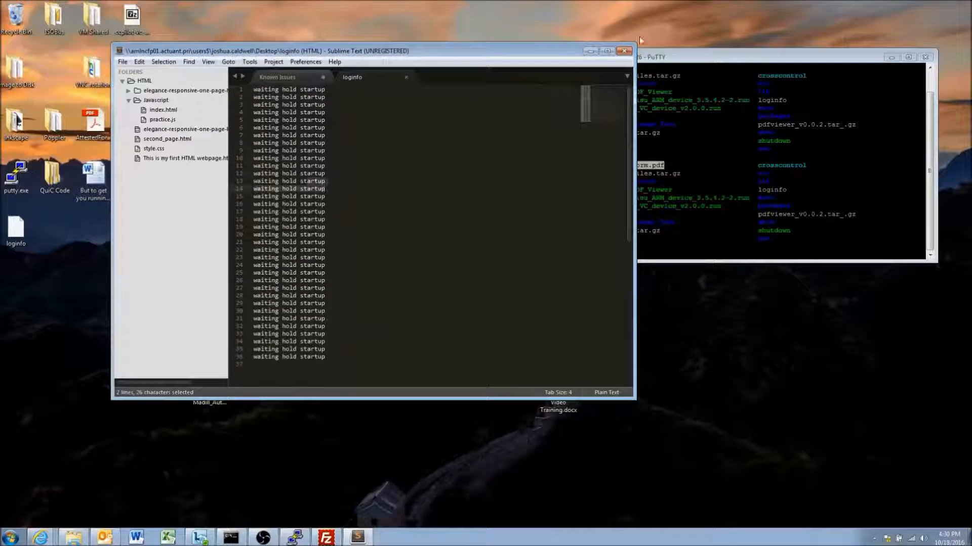
click(625, 52)
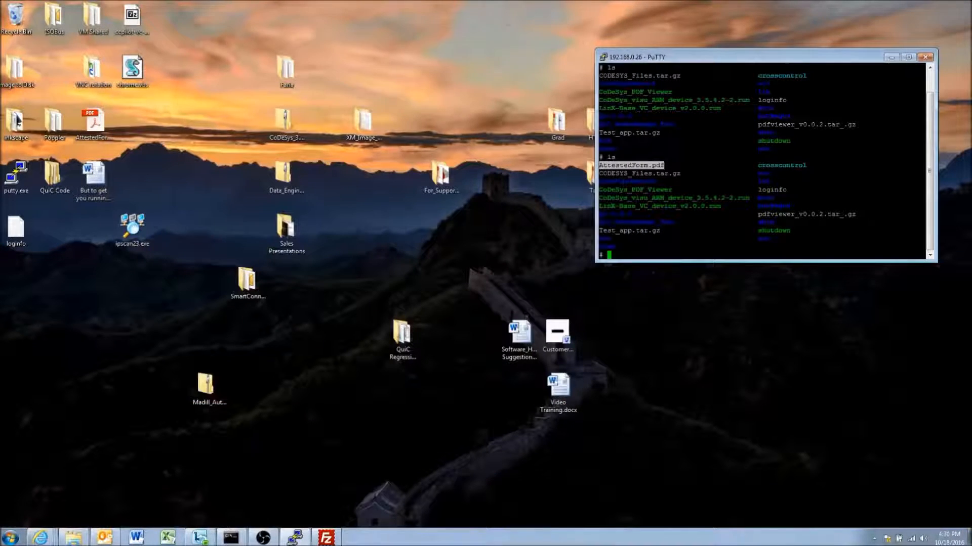